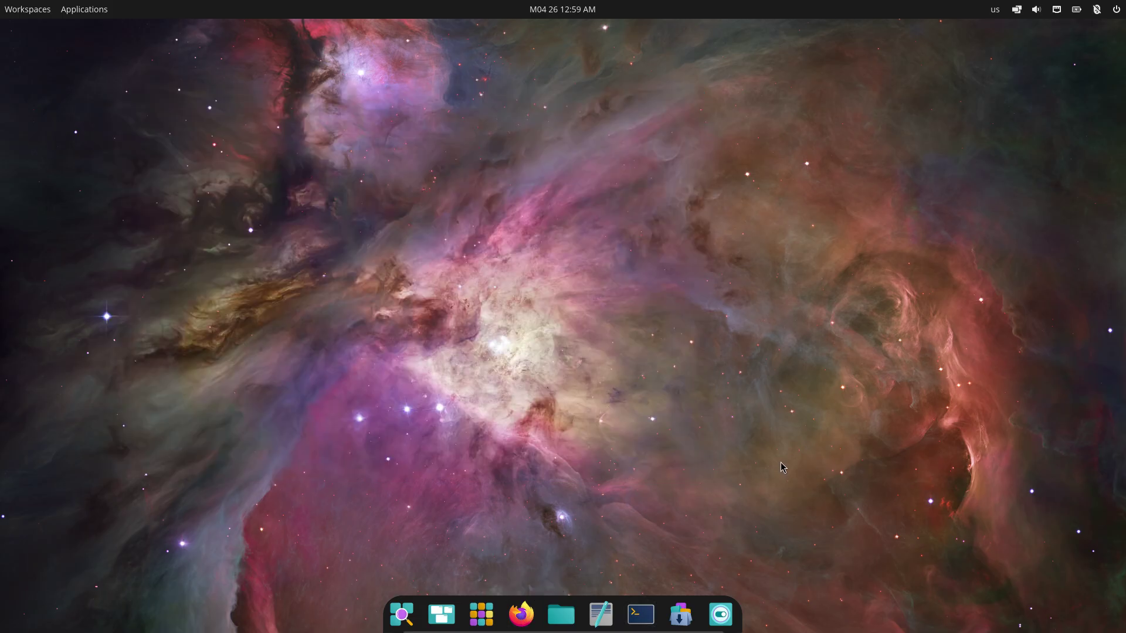
Step: Run neofetch in a terminal, select the OS and 'DE: COSMIC' lines, then close it
click(641, 614)
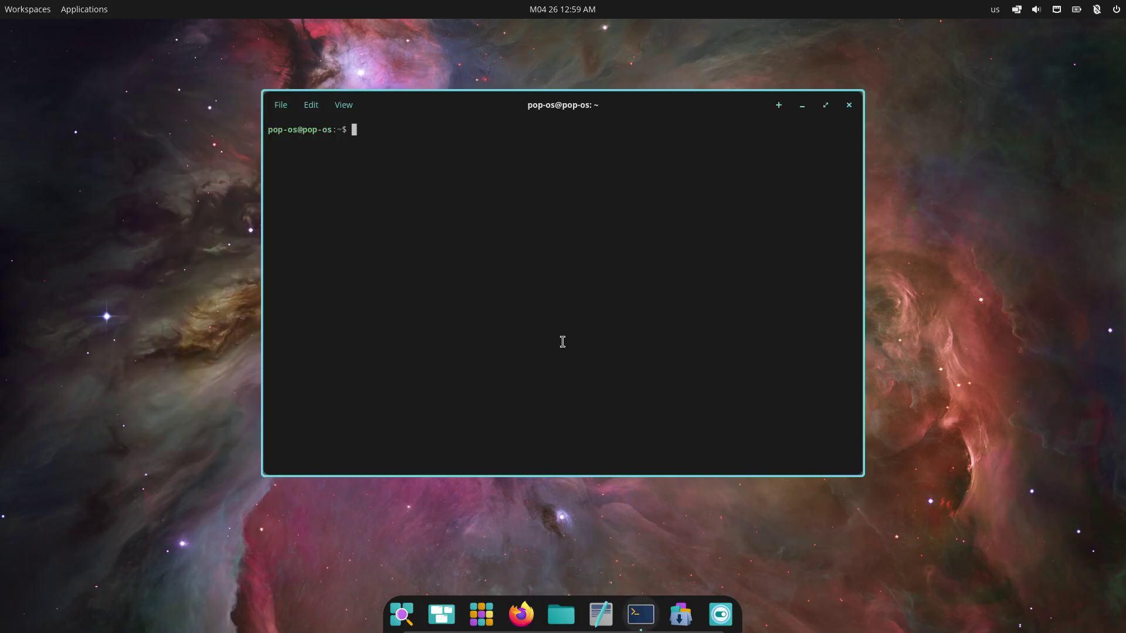
text(neofetch)
key(Return)
drag(632, 166, 483, 167)
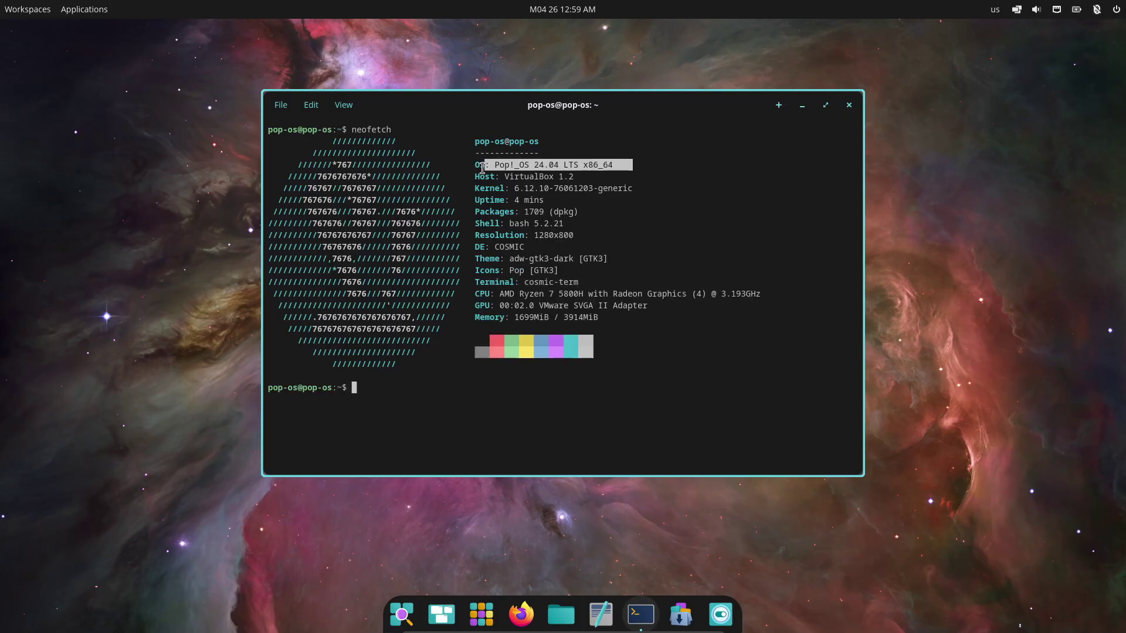
drag(597, 247, 476, 246)
click(849, 105)
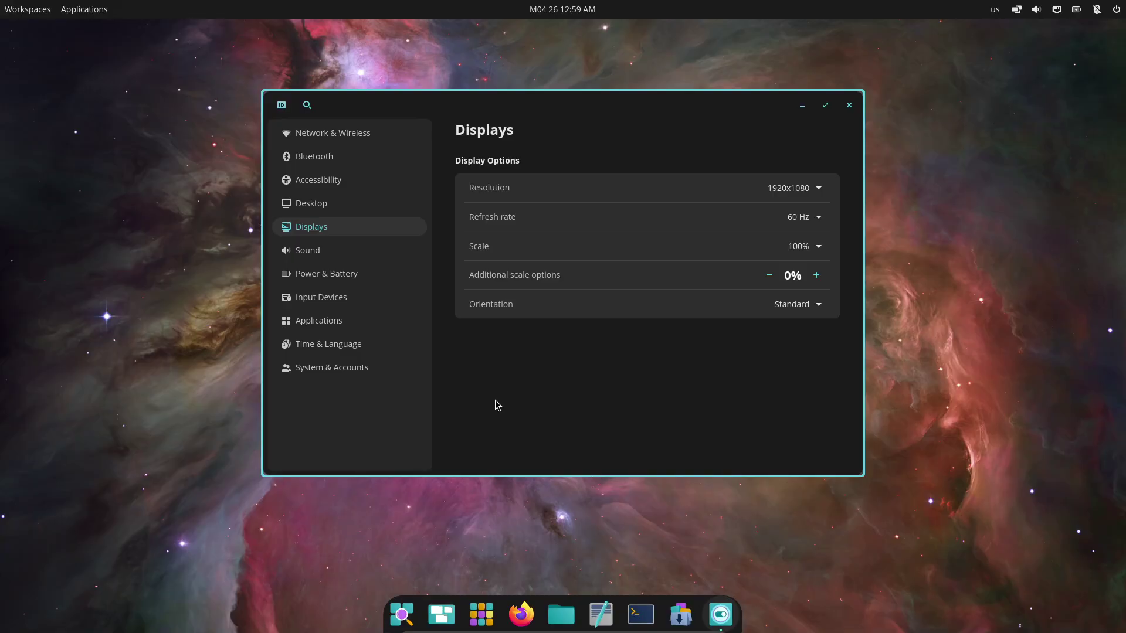
Step: Check the About and Firmware pages under System & Accounts, then close Settings
click(392, 369)
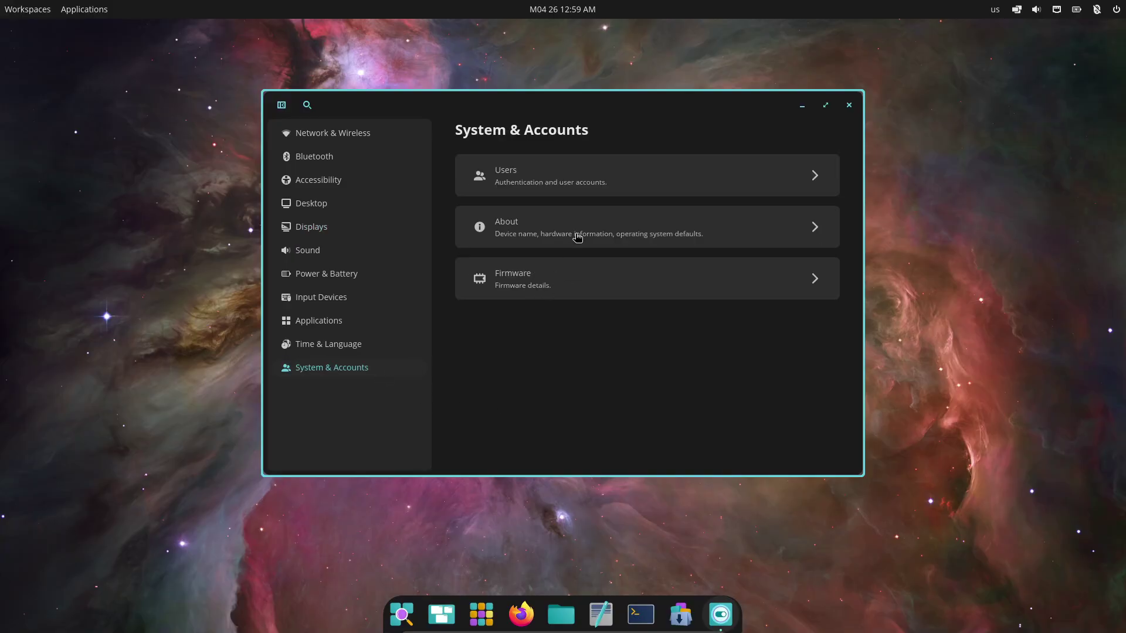
click(577, 236)
scroll(649, 262, down, 2)
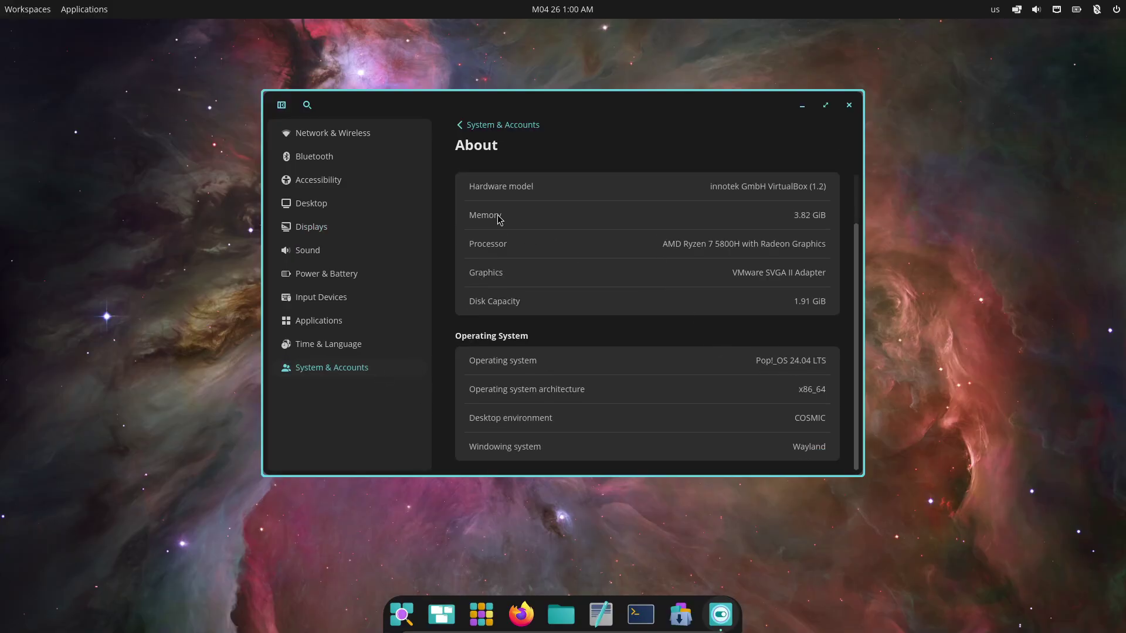
click(472, 126)
click(560, 275)
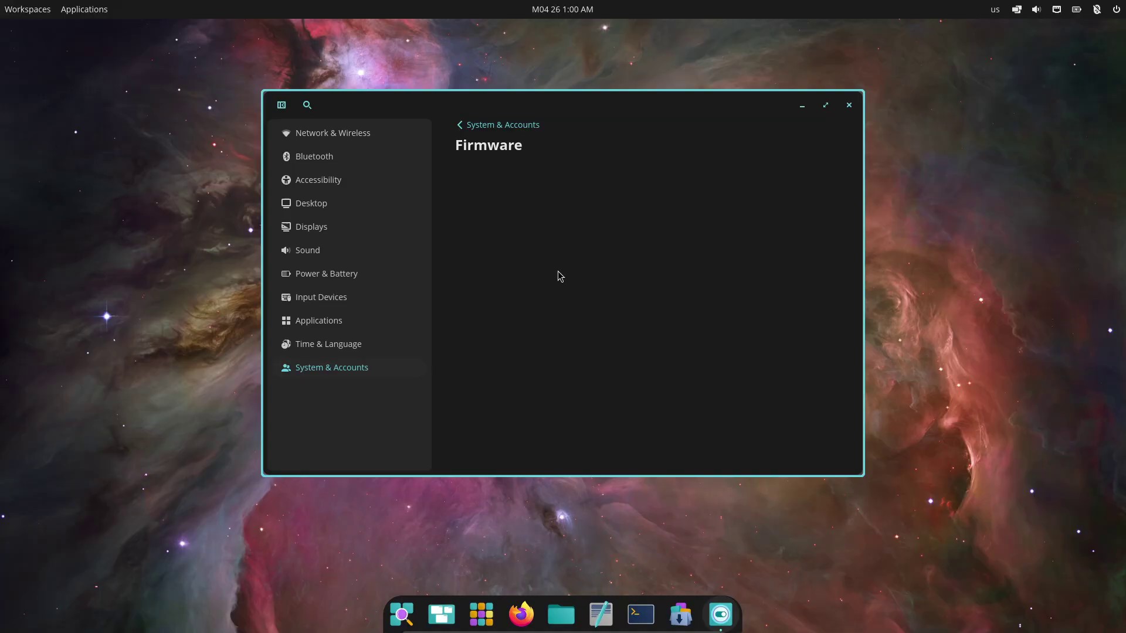
click(461, 125)
click(848, 104)
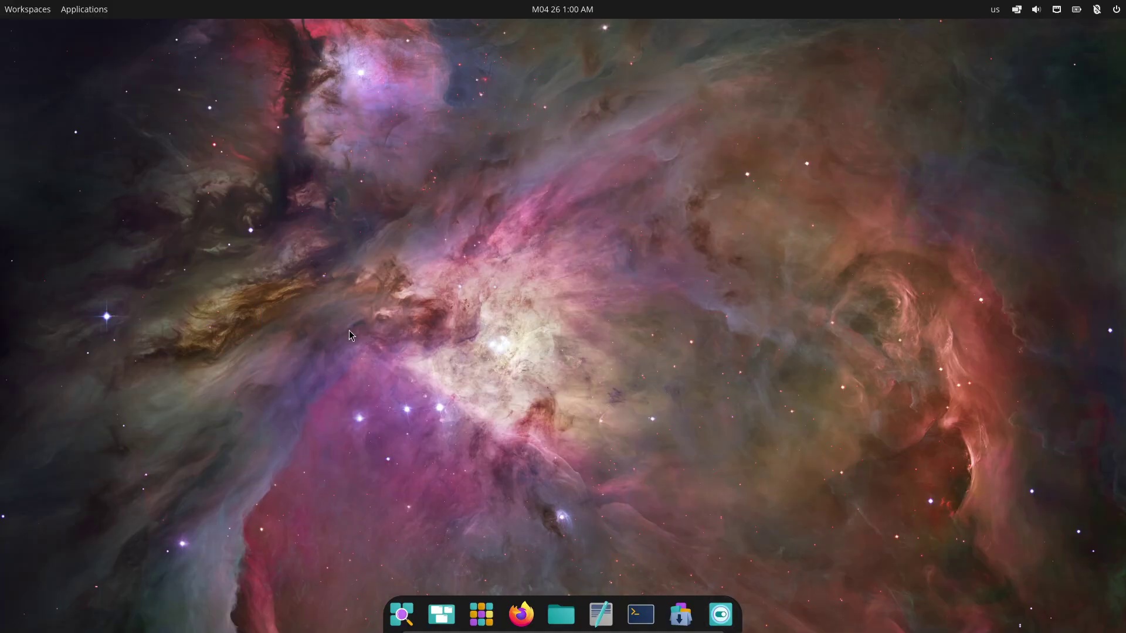
Step: Launch Text Editor and Terminal; move Files and Terminal to Workspace 2, Text Editor to Workspace 3
click(601, 614)
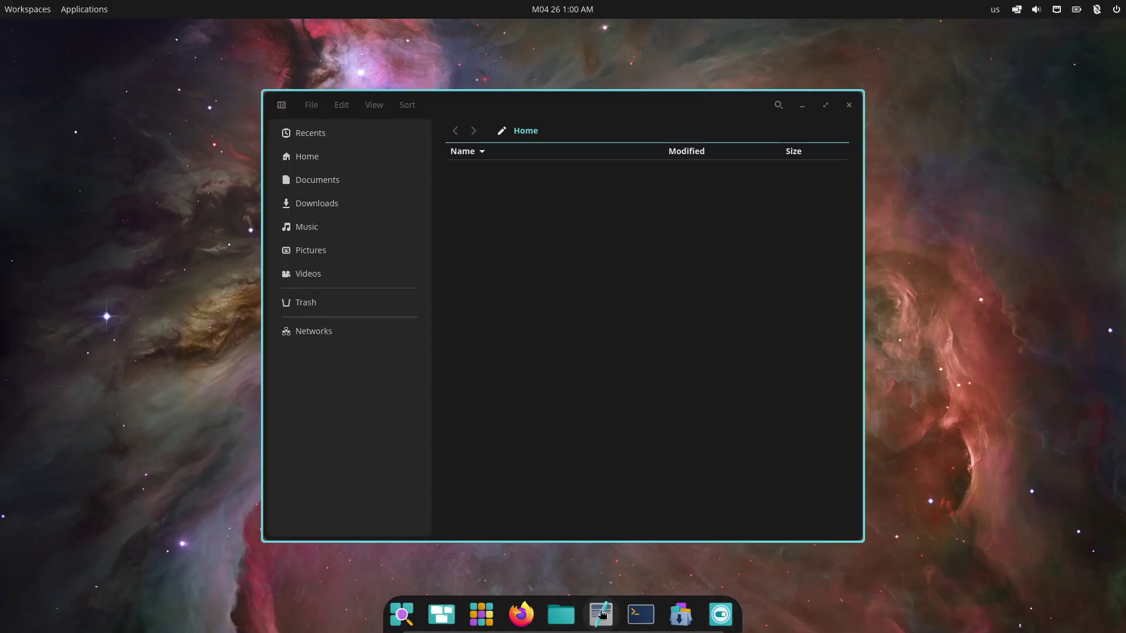
click(648, 616)
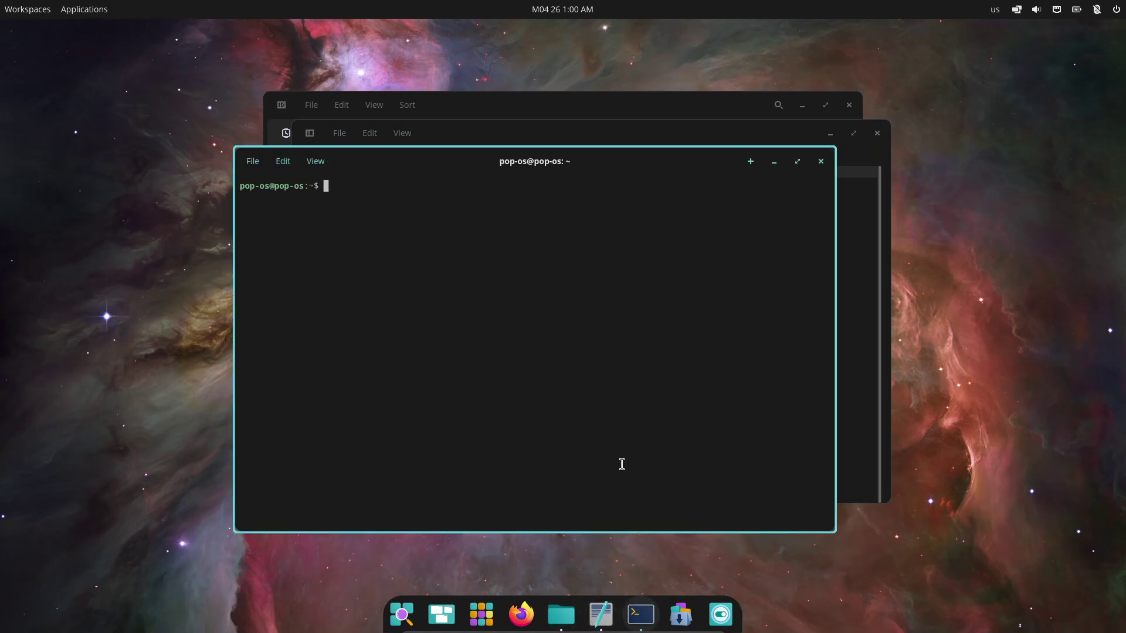
click(28, 12)
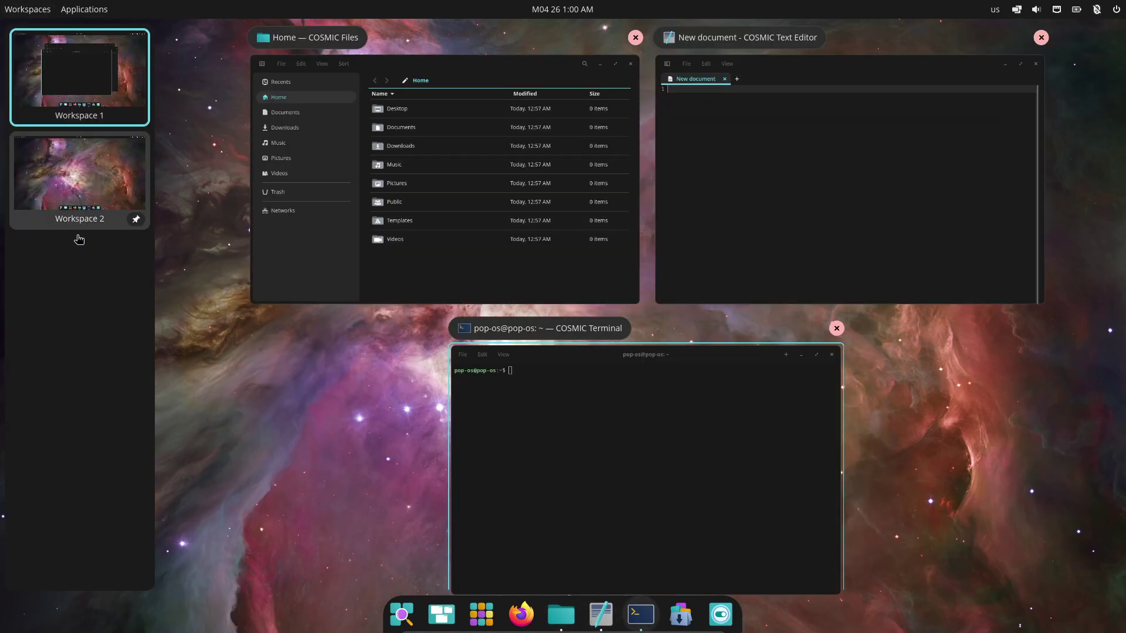
drag(422, 146, 79, 176)
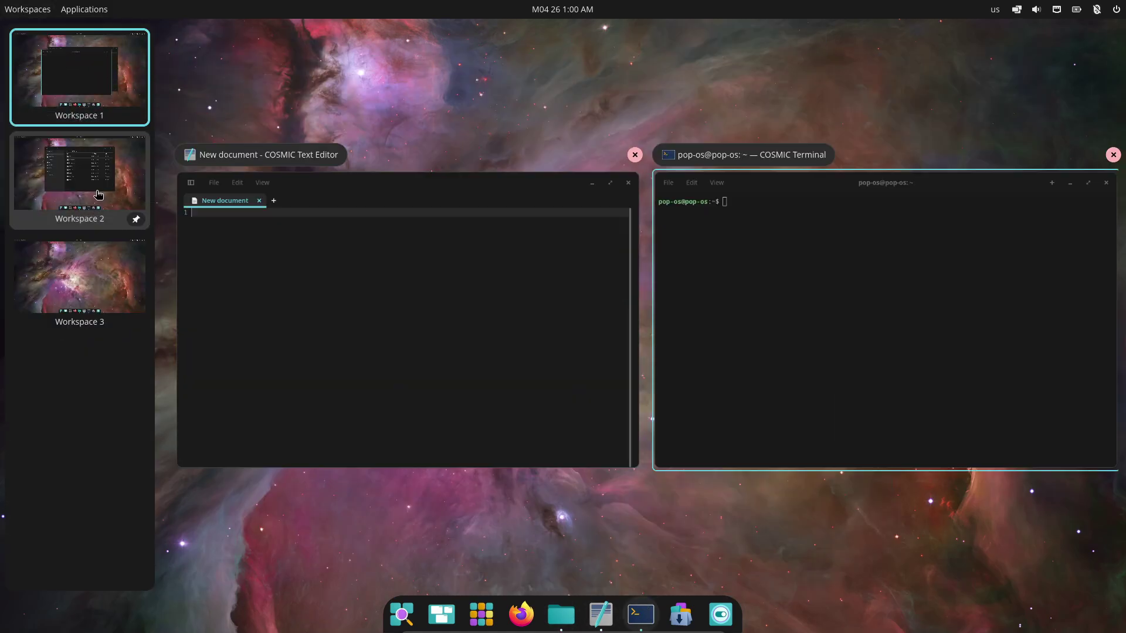
drag(535, 301, 76, 270)
drag(723, 321, 74, 204)
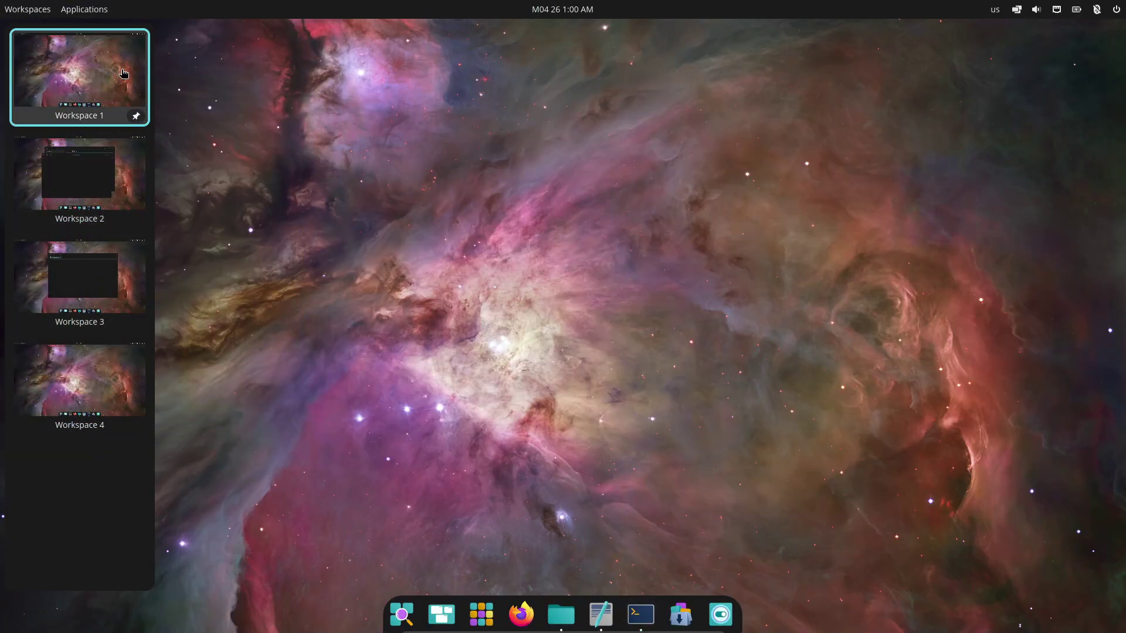
Step: Pin Workspace 3 and switch to the workspace holding the text editor
click(136, 322)
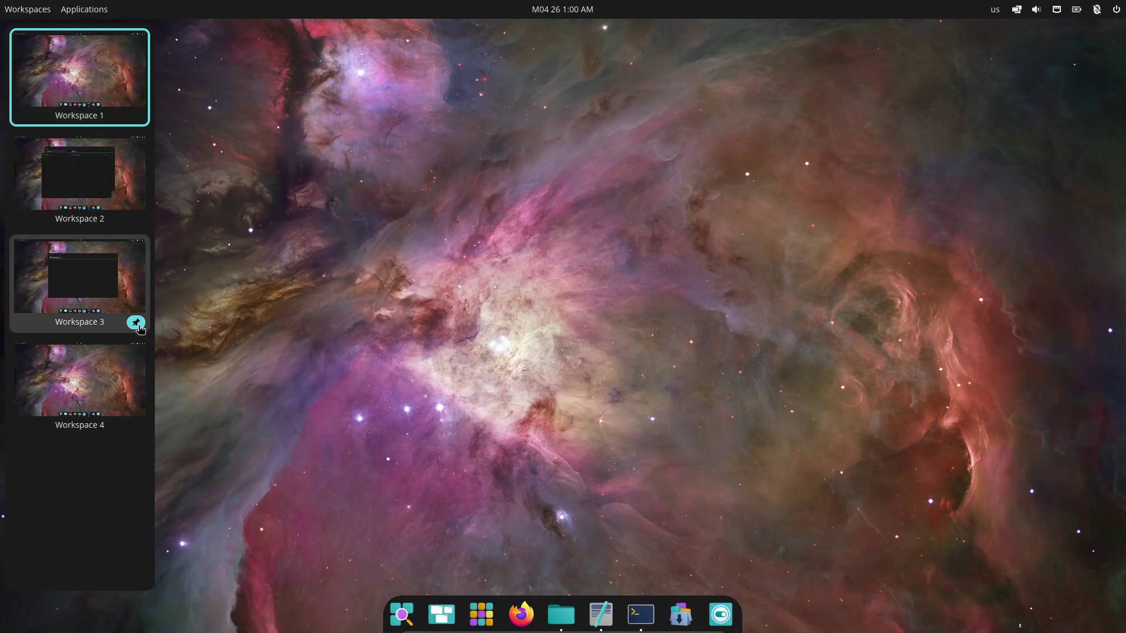
click(75, 302)
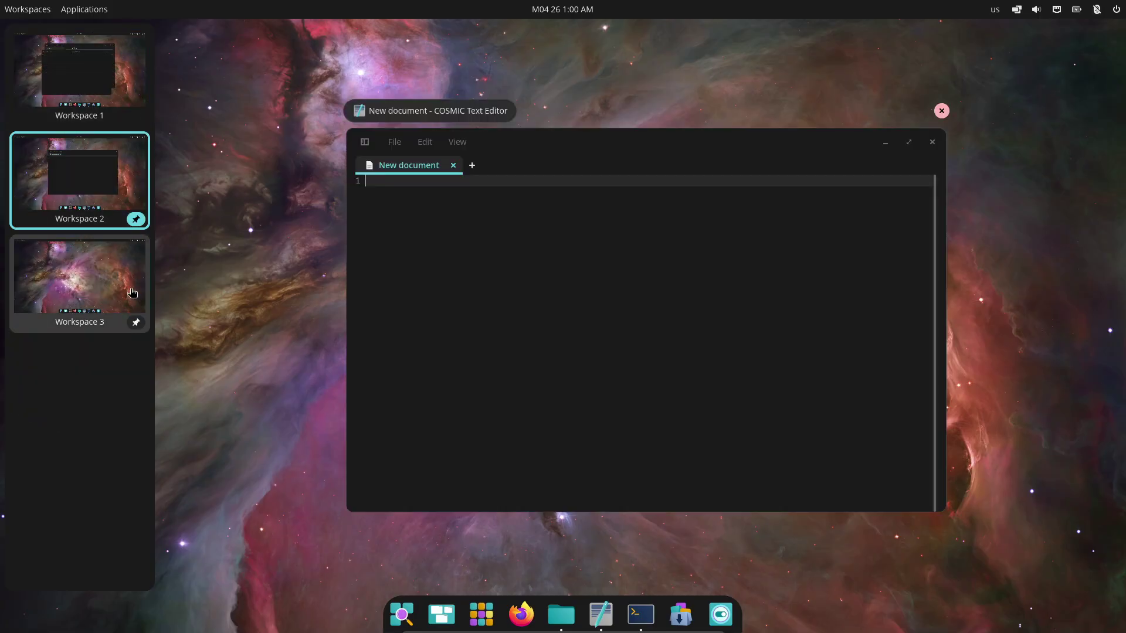
drag(511, 130, 469, 206)
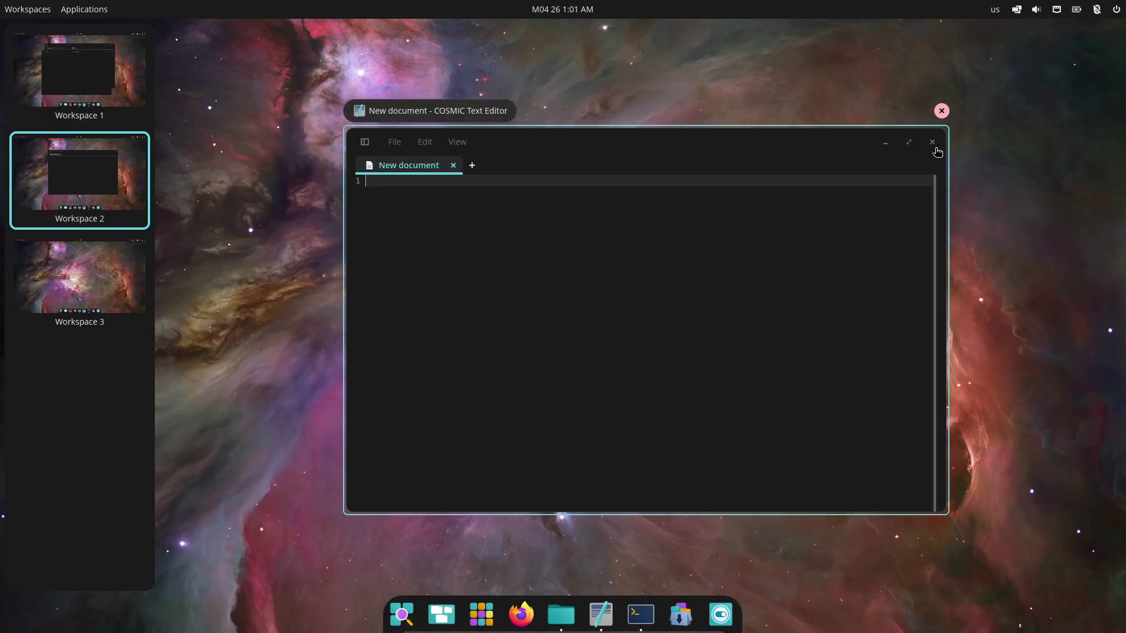
Step: Close the text editor, open Accessibility settings, and try the Magnifier on then off
click(941, 111)
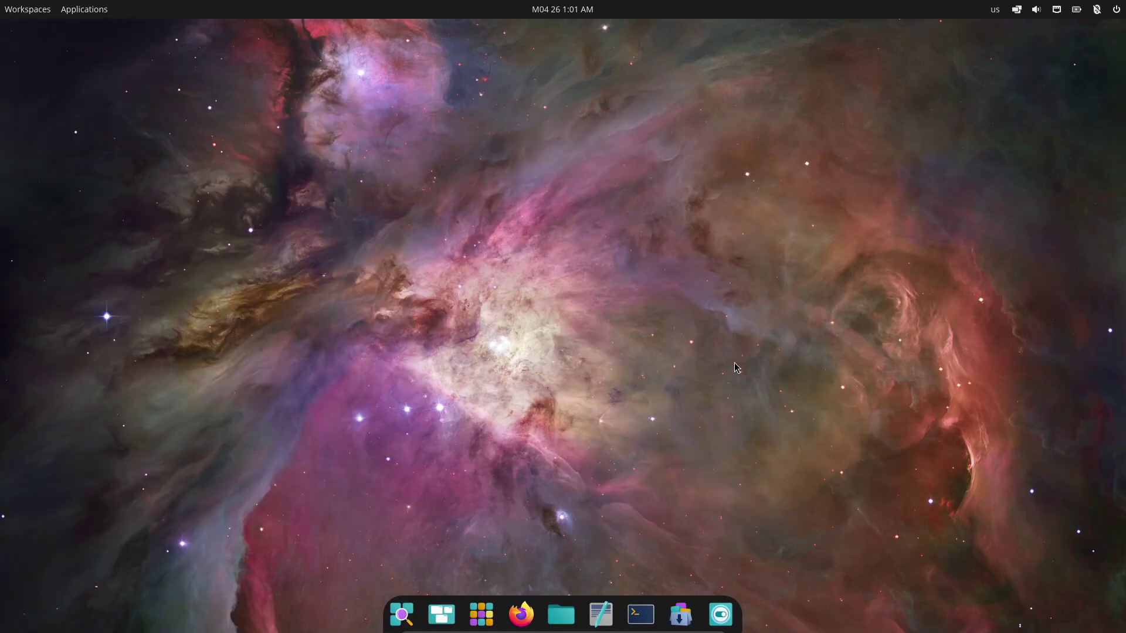
click(720, 614)
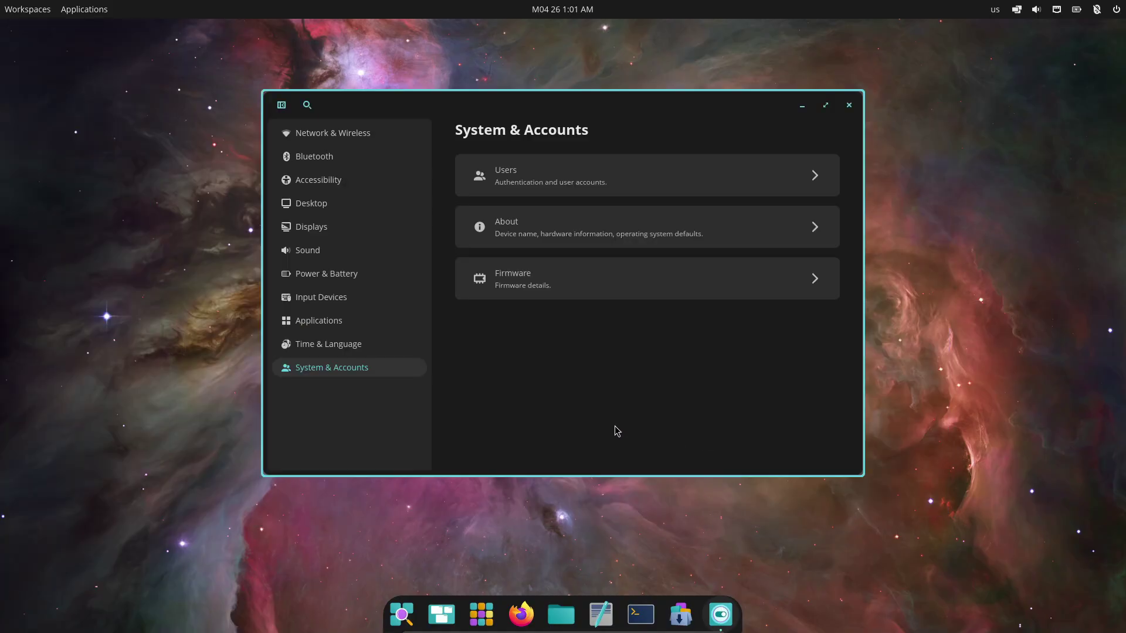
click(323, 184)
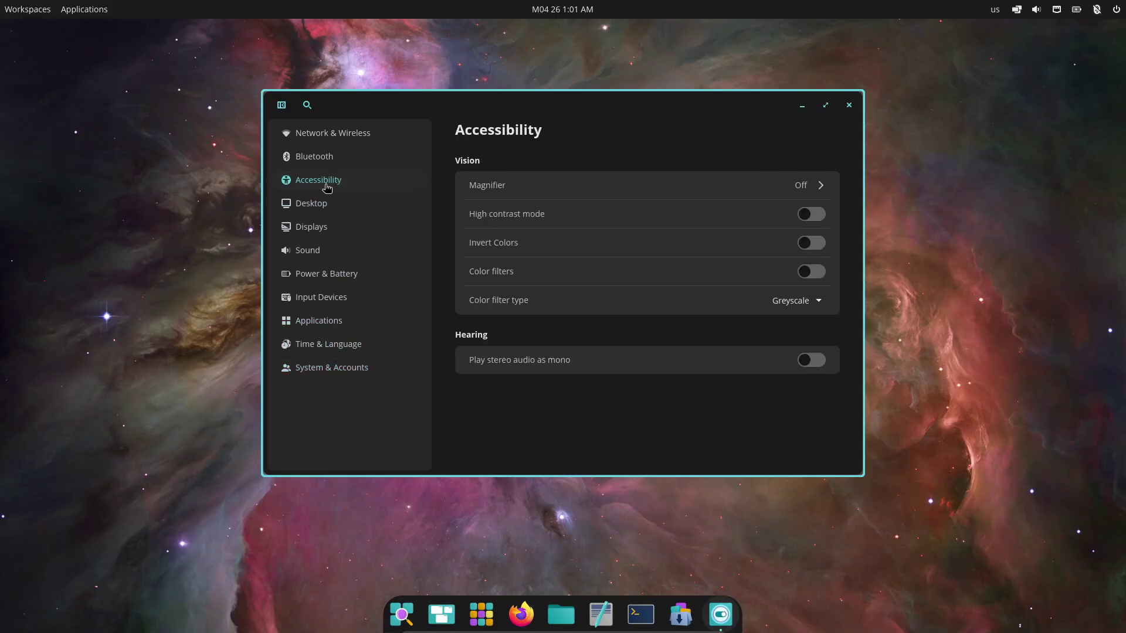
click(810, 187)
scroll(811, 219, down, 3)
scroll(812, 219, up, 3)
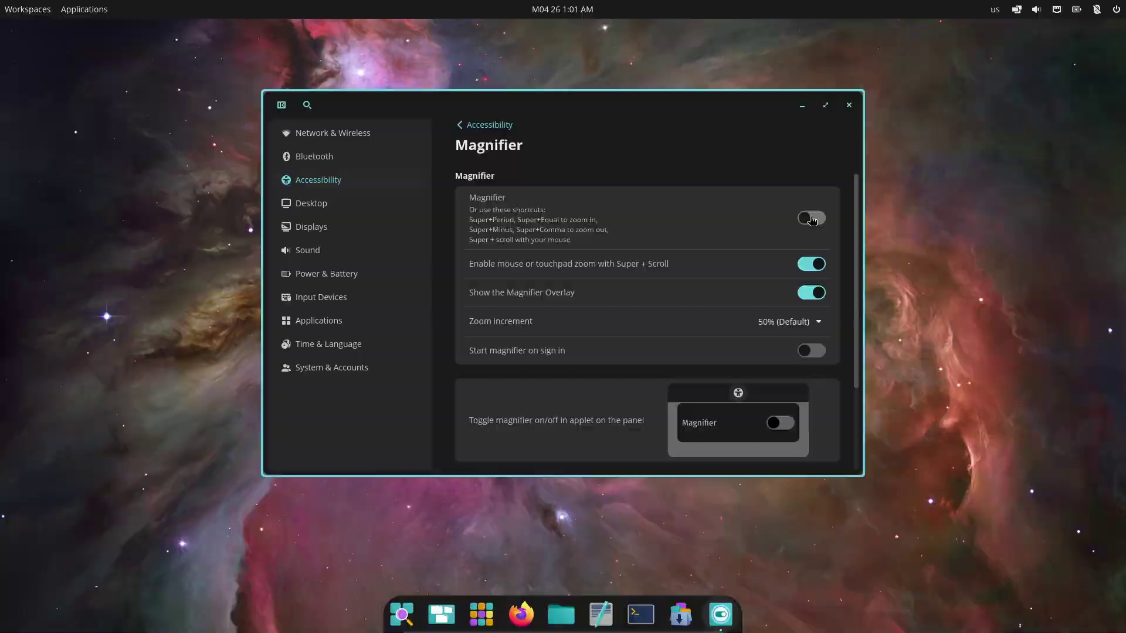
click(811, 218)
click(811, 218)
click(464, 127)
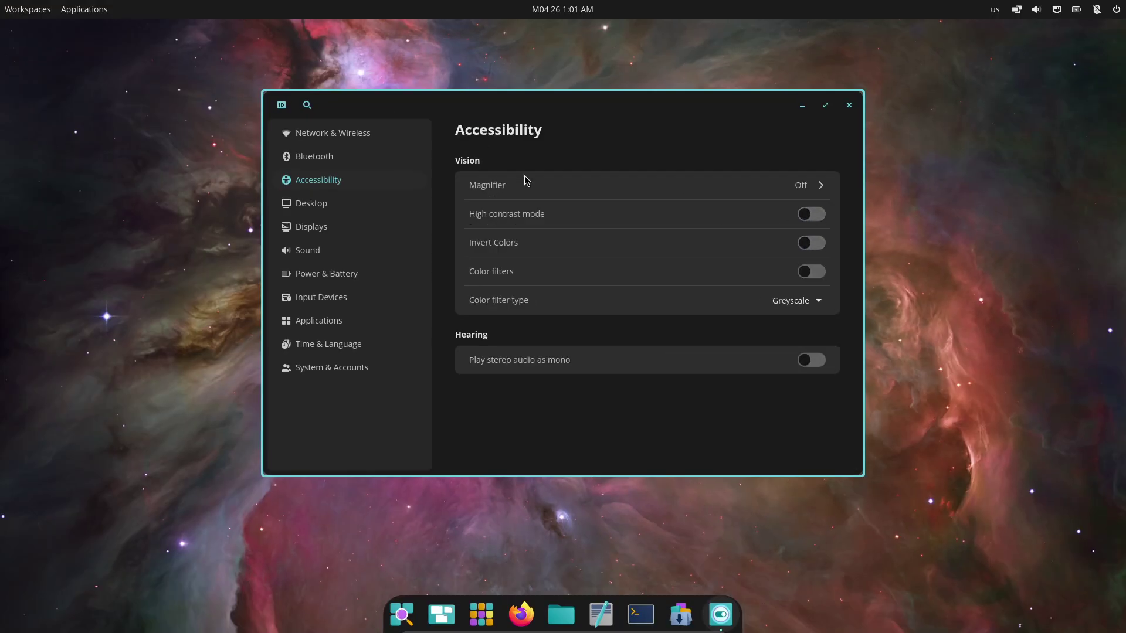
Step: Set colour filter type to Green/Red (Deuteranopia), trying high contrast and inverted colours on and off
click(808, 218)
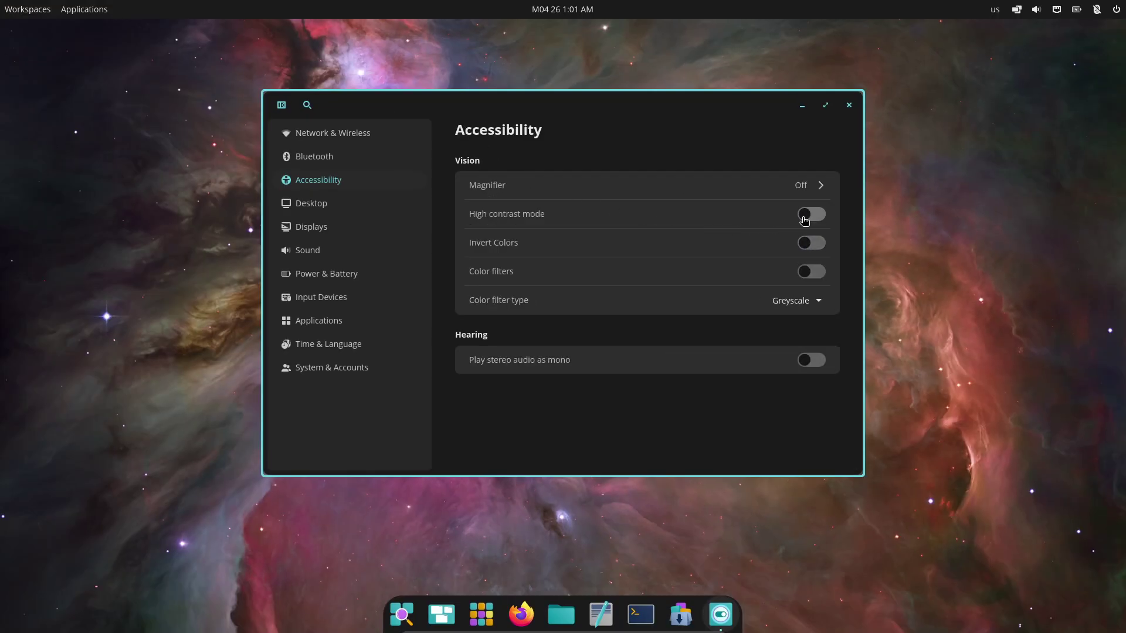
click(815, 304)
click(821, 343)
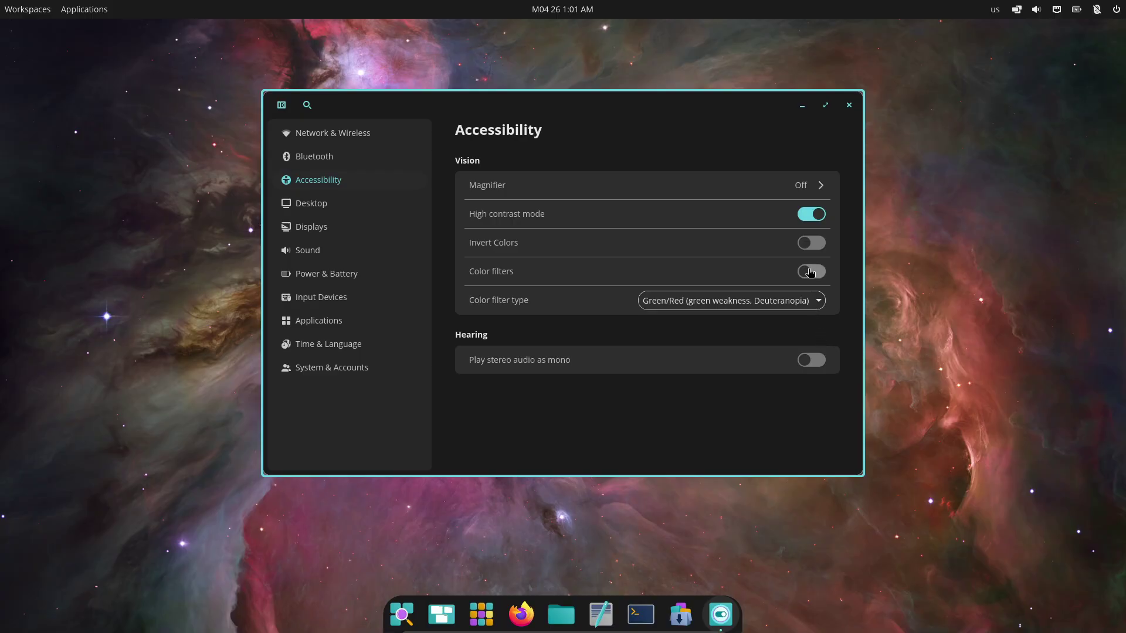
click(810, 217)
click(812, 243)
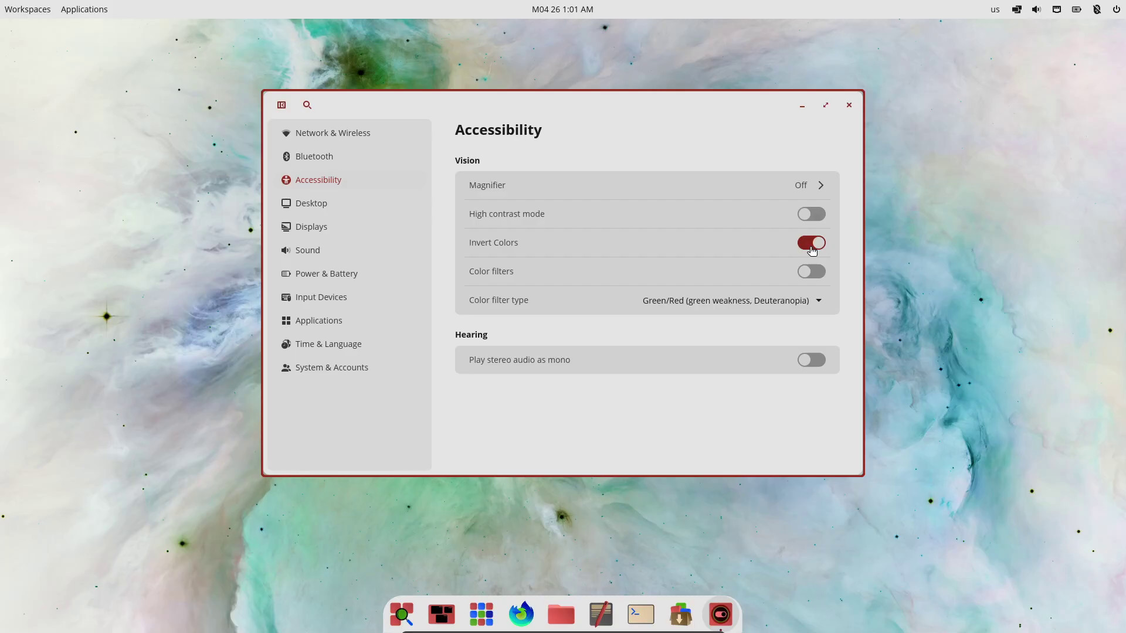
click(812, 244)
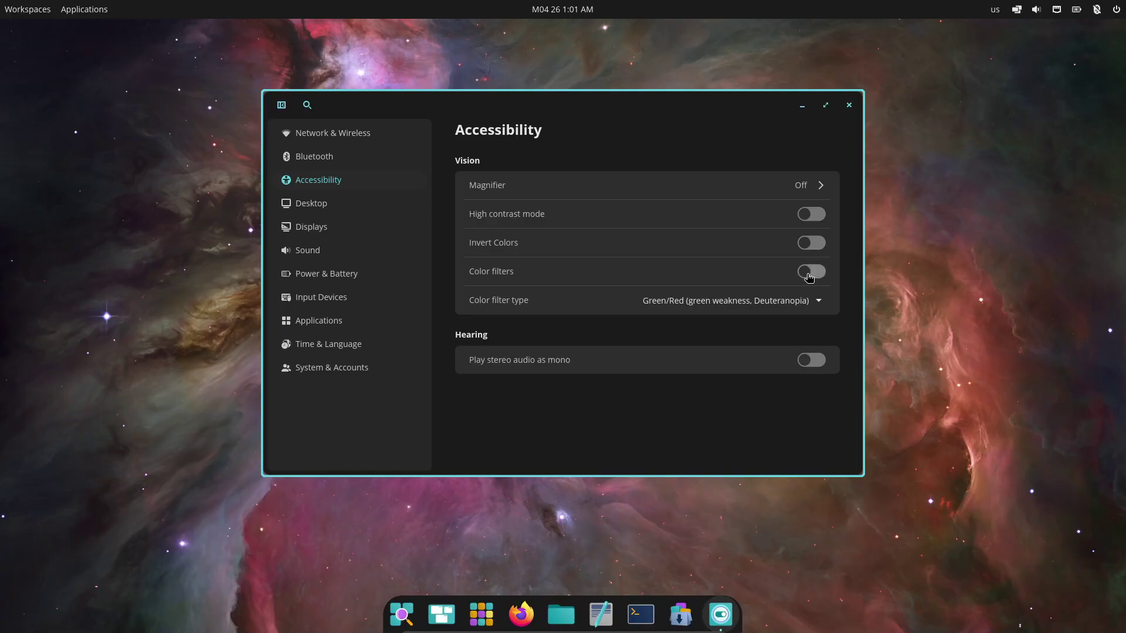
Step: Toggle colour filters and mono audio on and off, leaving both off
click(810, 272)
click(811, 273)
click(810, 272)
click(808, 275)
click(807, 364)
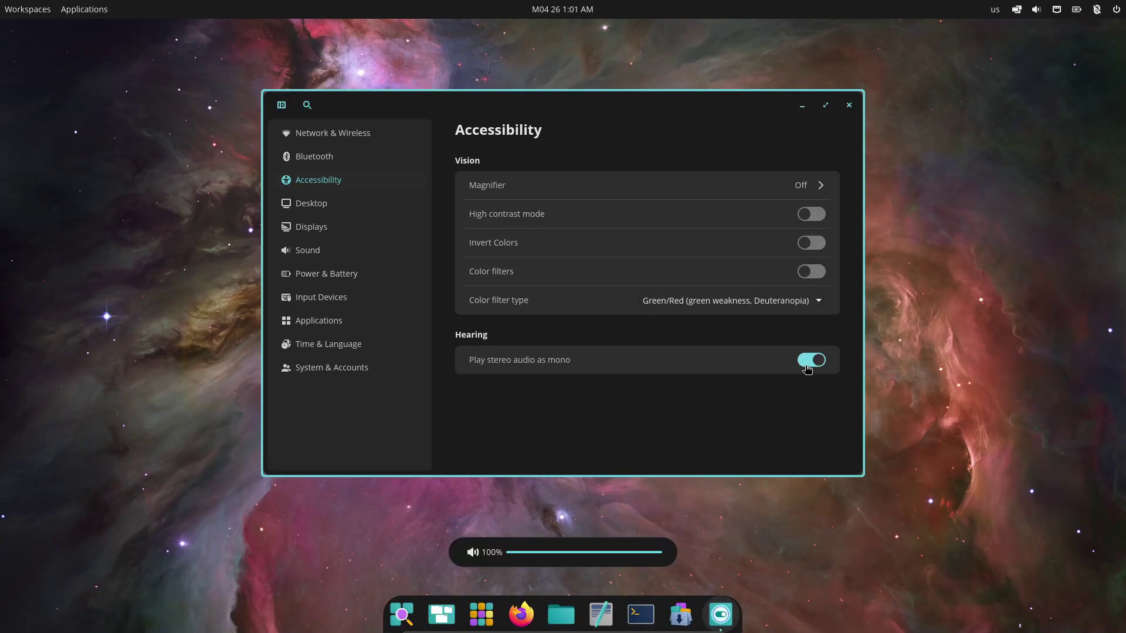
click(807, 364)
click(807, 363)
click(807, 363)
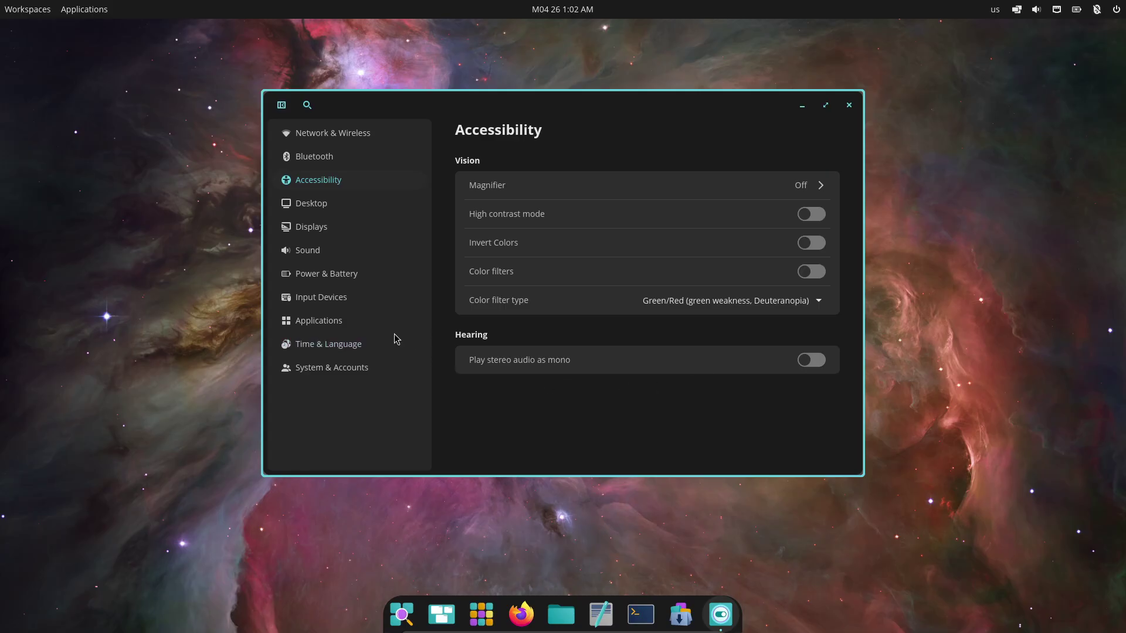
Step: Browse Network & Wireless, Bluetooth, Accessibility and Desktop pages, including Wallpaper and Panel
click(355, 135)
click(359, 156)
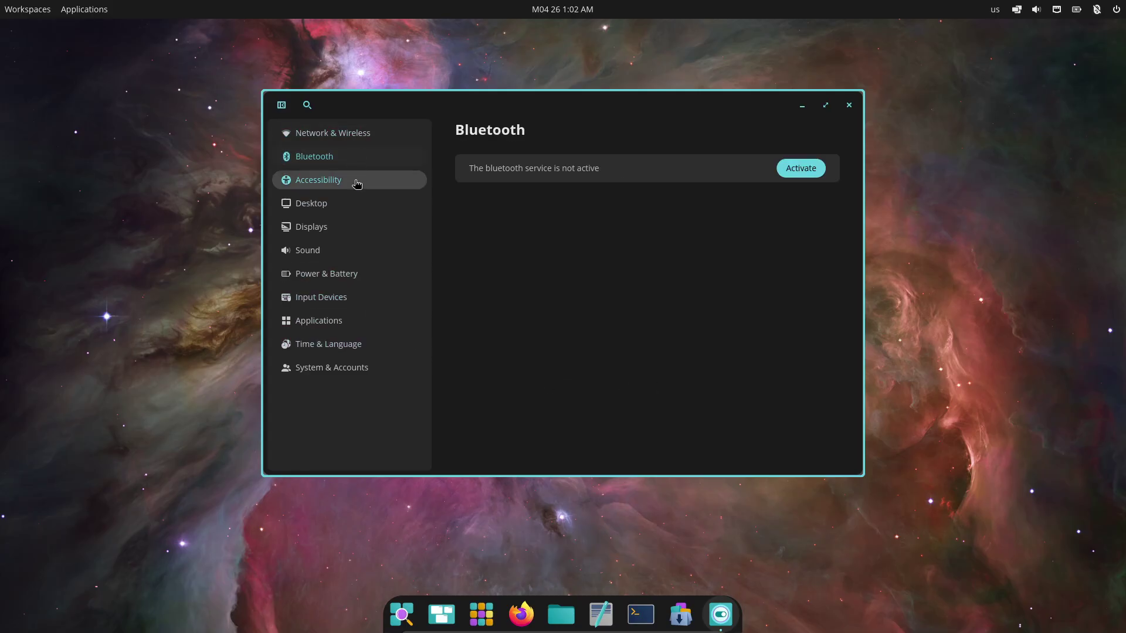
click(356, 182)
click(351, 207)
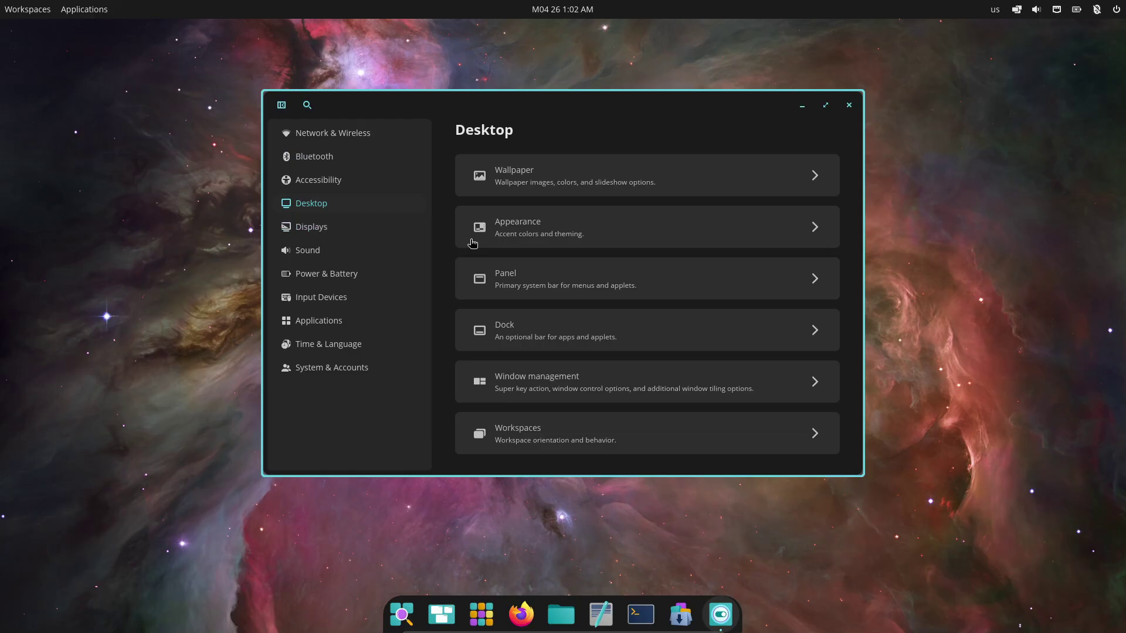
click(607, 188)
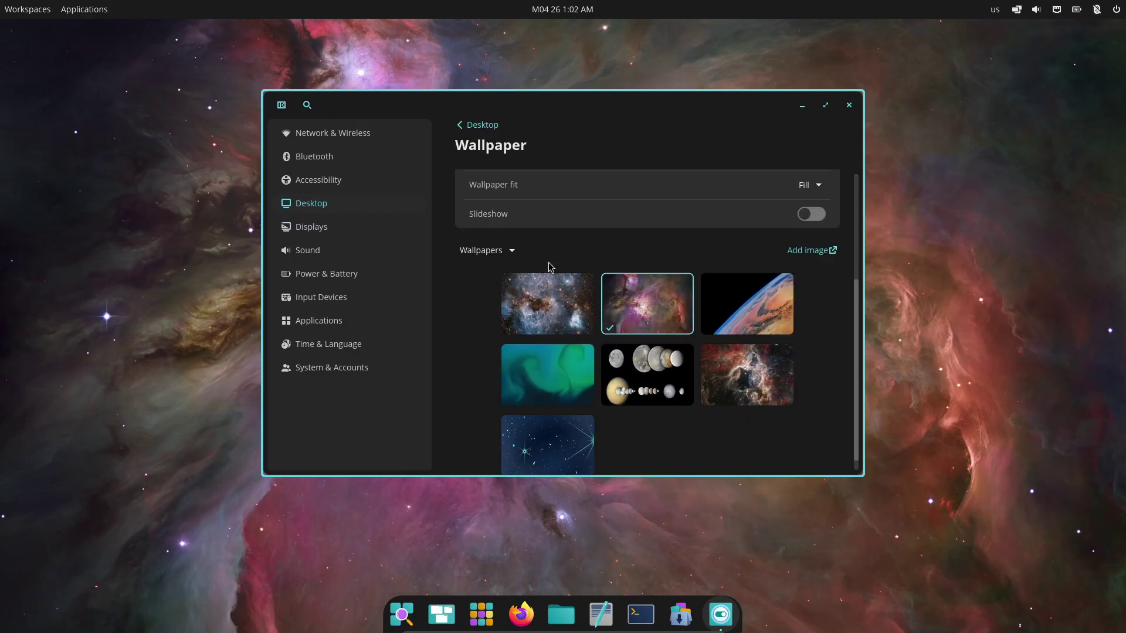
click(463, 126)
click(531, 290)
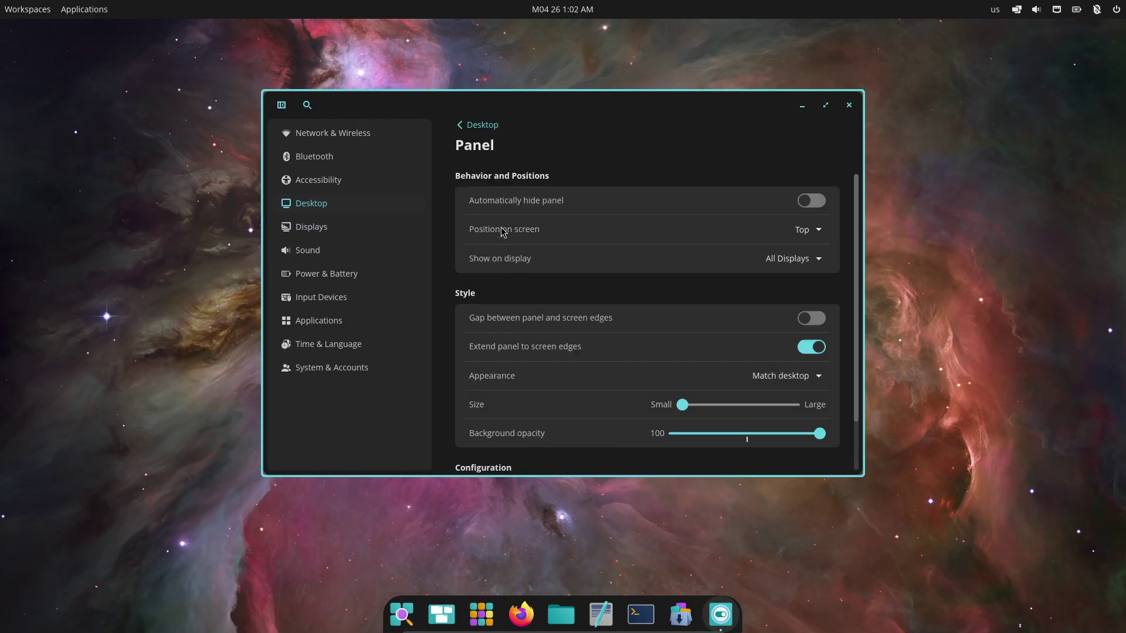
click(467, 126)
Step: View the Displays scale and orientation options, leaving orientation at Standard
click(345, 228)
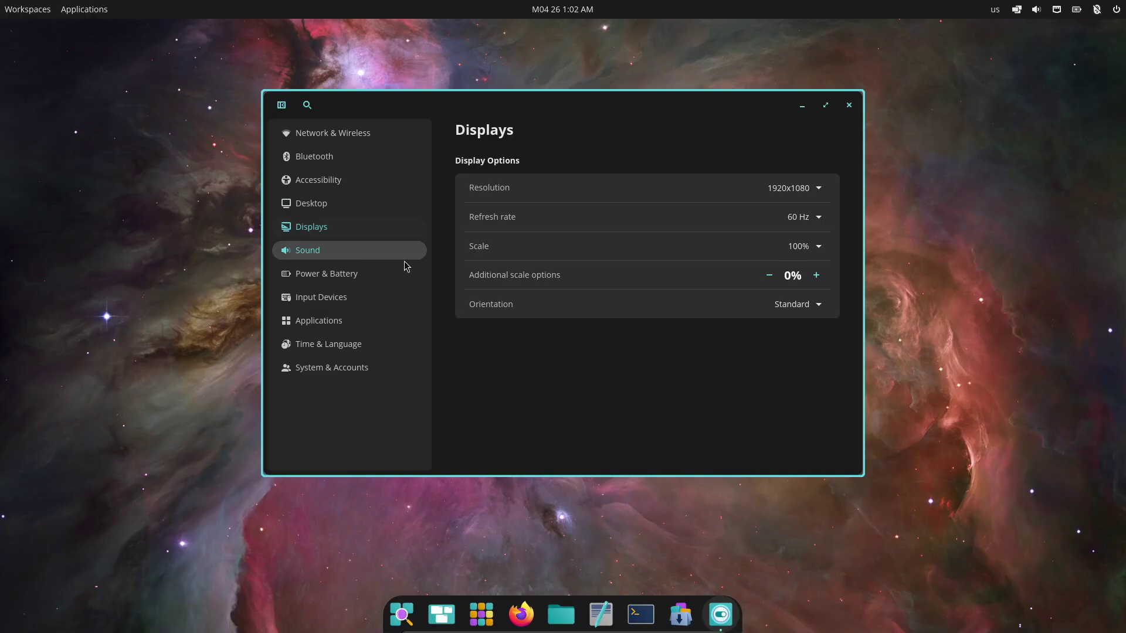
click(812, 249)
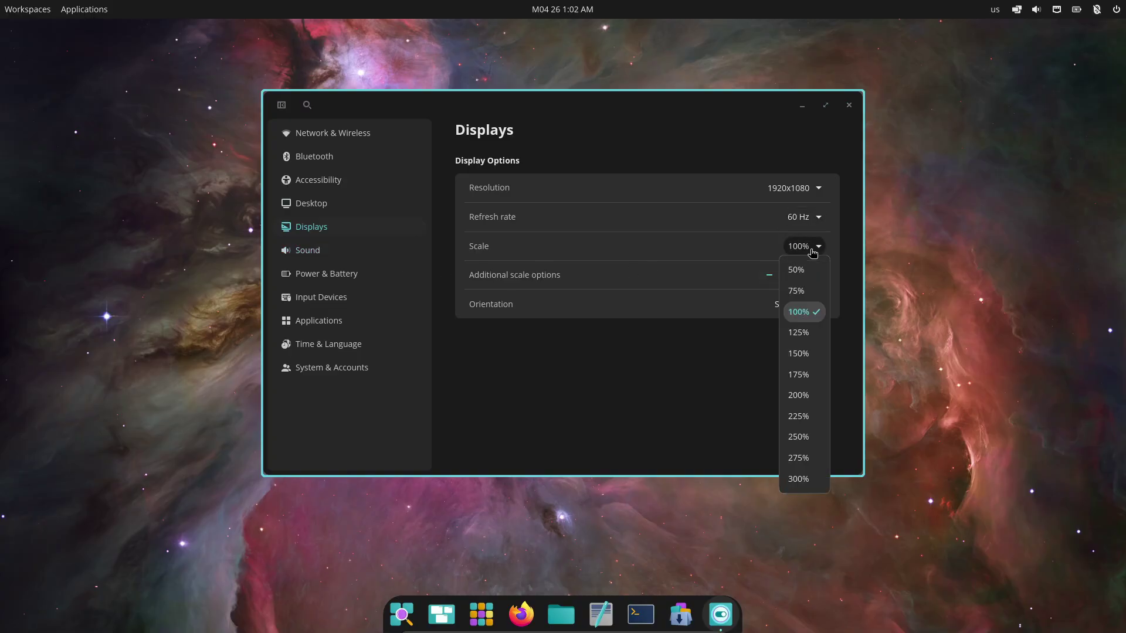
click(813, 252)
click(815, 304)
click(815, 304)
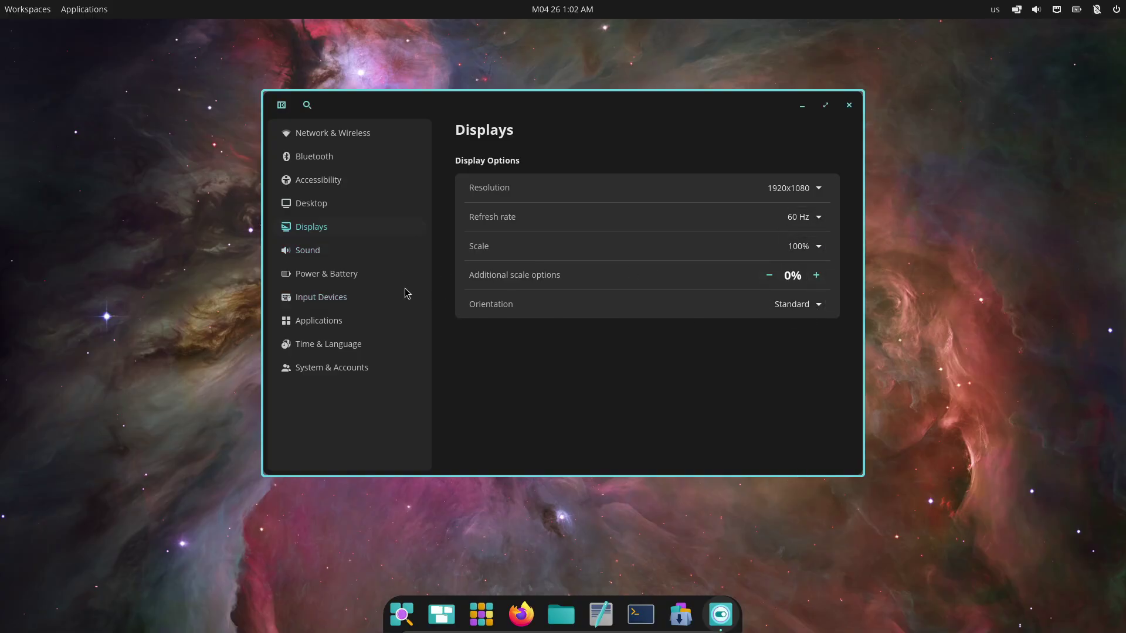
Step: Step through the Sound, Power & Battery, Input Devices and Applications pages
click(375, 251)
click(369, 274)
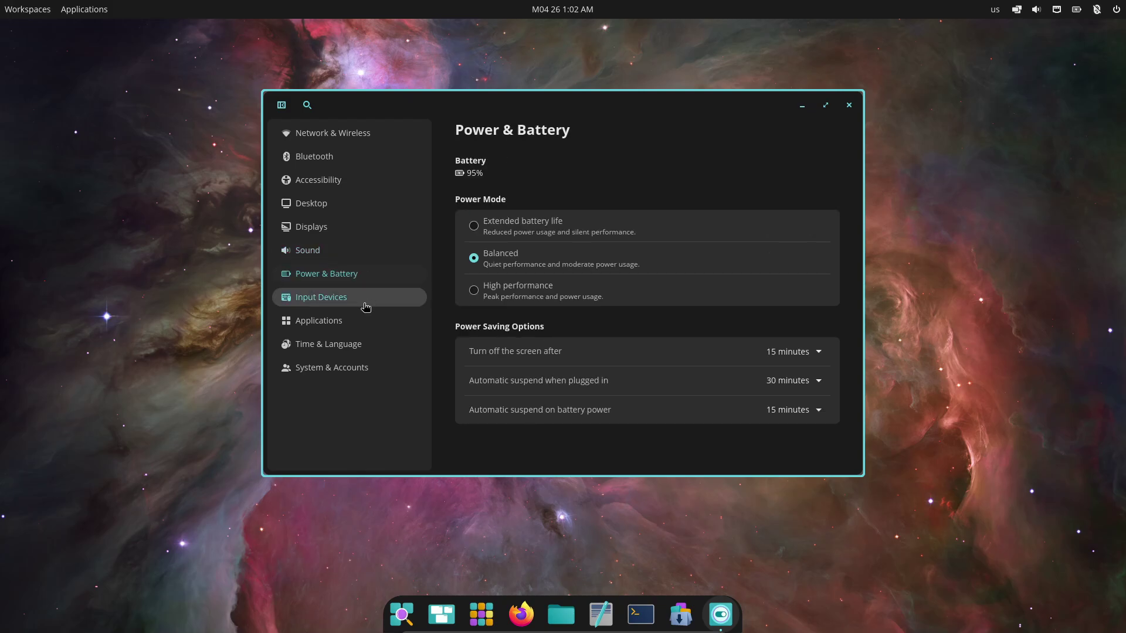
click(364, 299)
click(365, 322)
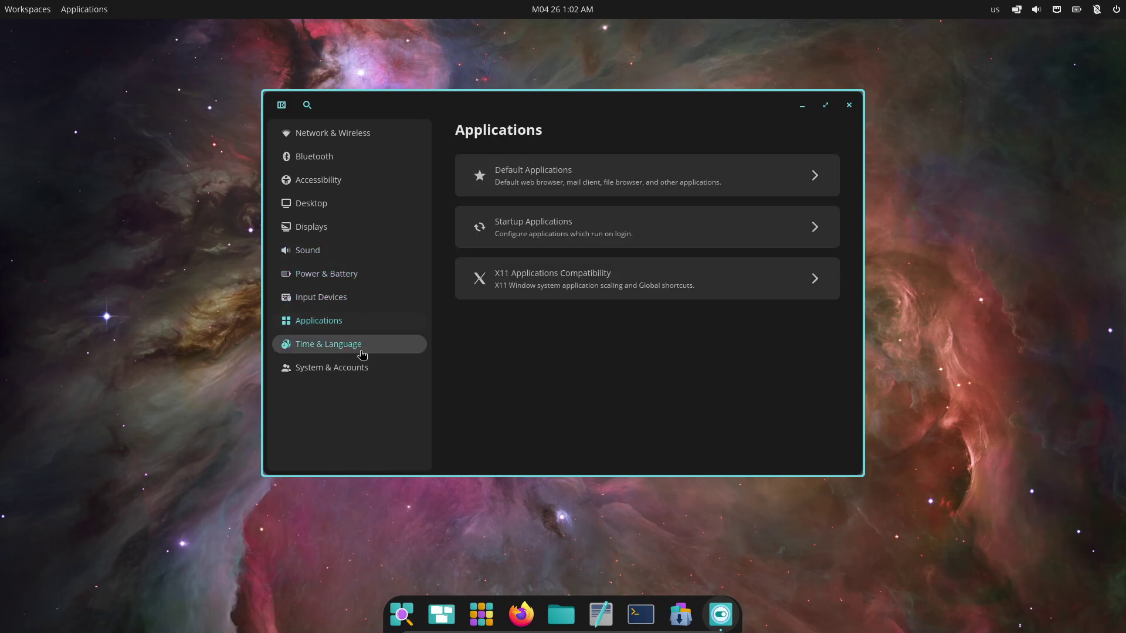
Step: Browse the X11 Compatibility, Startup Applications and Default Applications subpages
click(646, 290)
scroll(655, 300, down, 3)
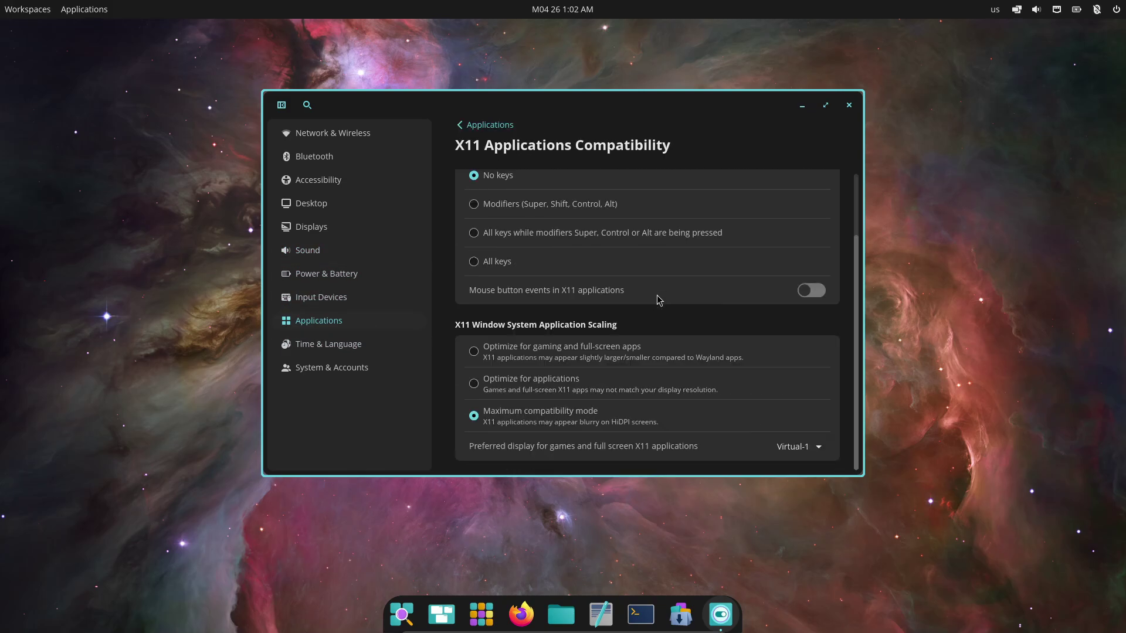
scroll(657, 299, up, 3)
click(469, 125)
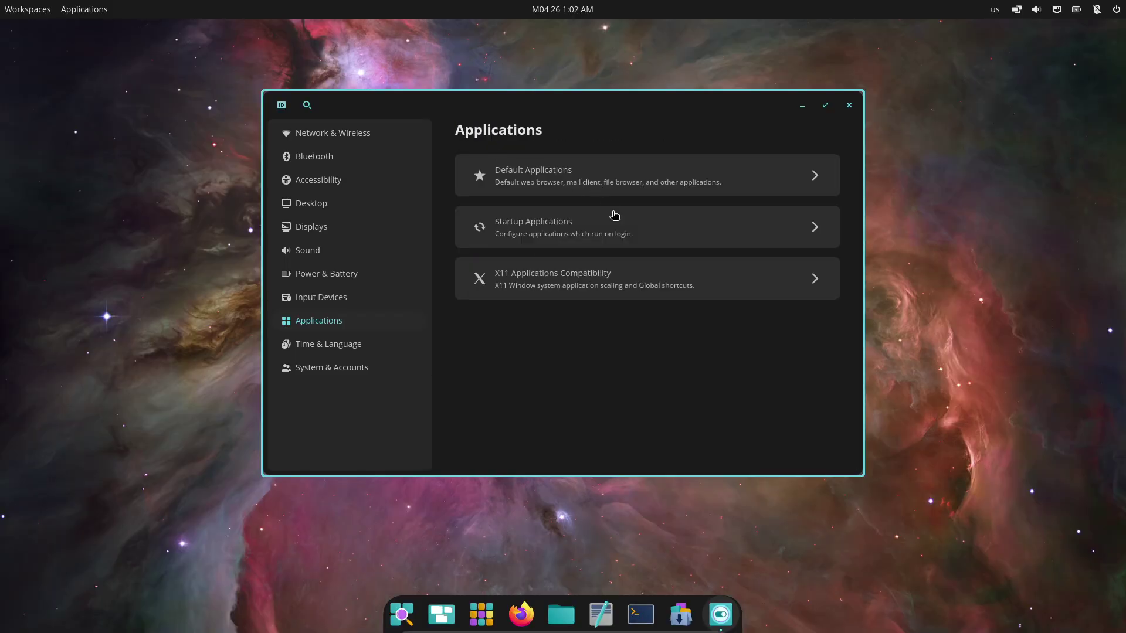
click(613, 218)
click(466, 125)
click(551, 191)
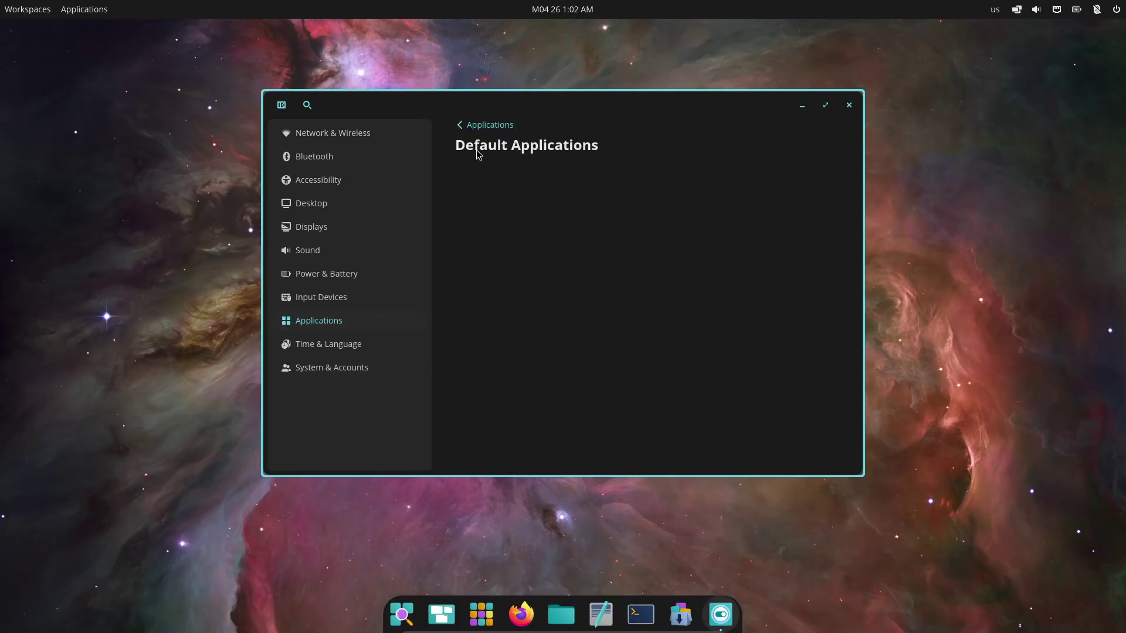
click(466, 125)
Step: Visit Time & Language and System & Accounts, then close Settings
click(339, 345)
click(344, 371)
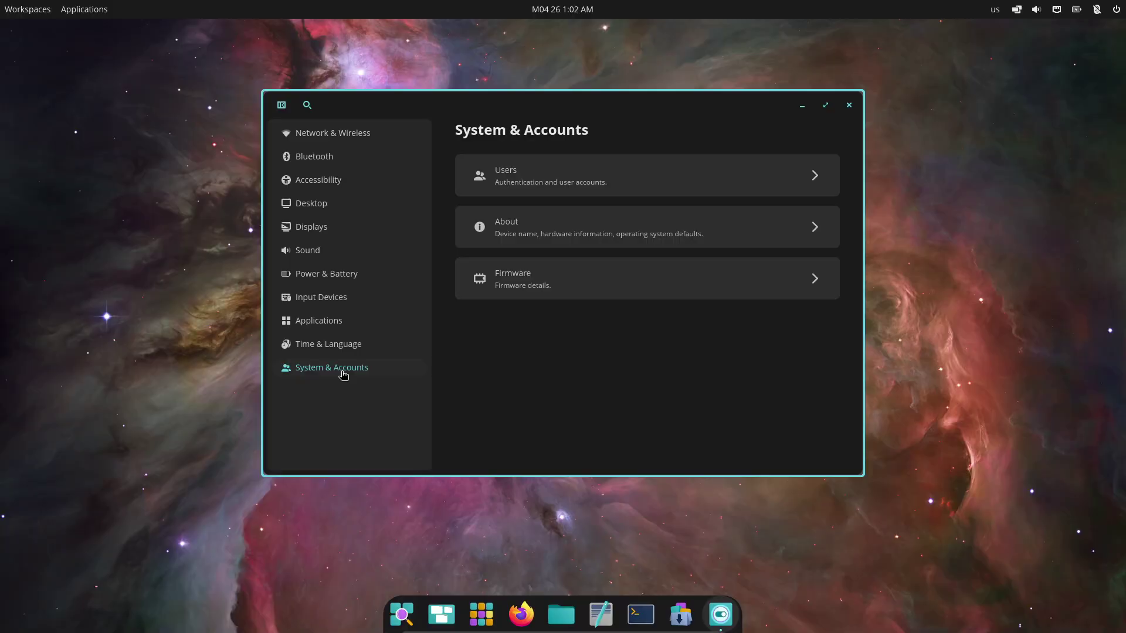
click(849, 106)
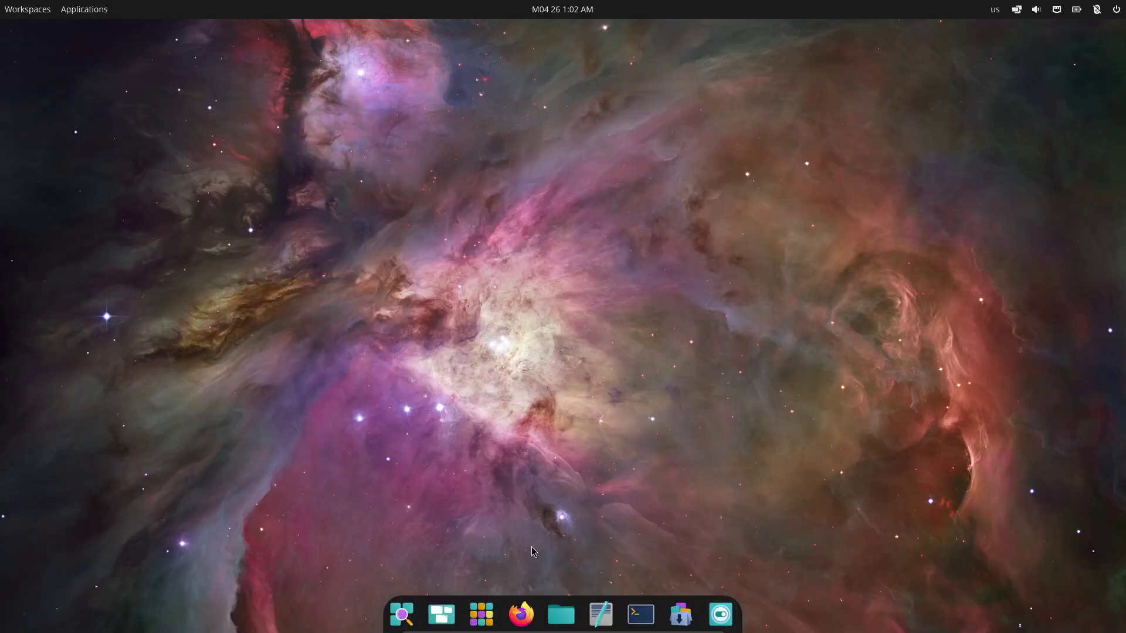
Step: Search the app launcher for 'l', then dismiss it
click(407, 623)
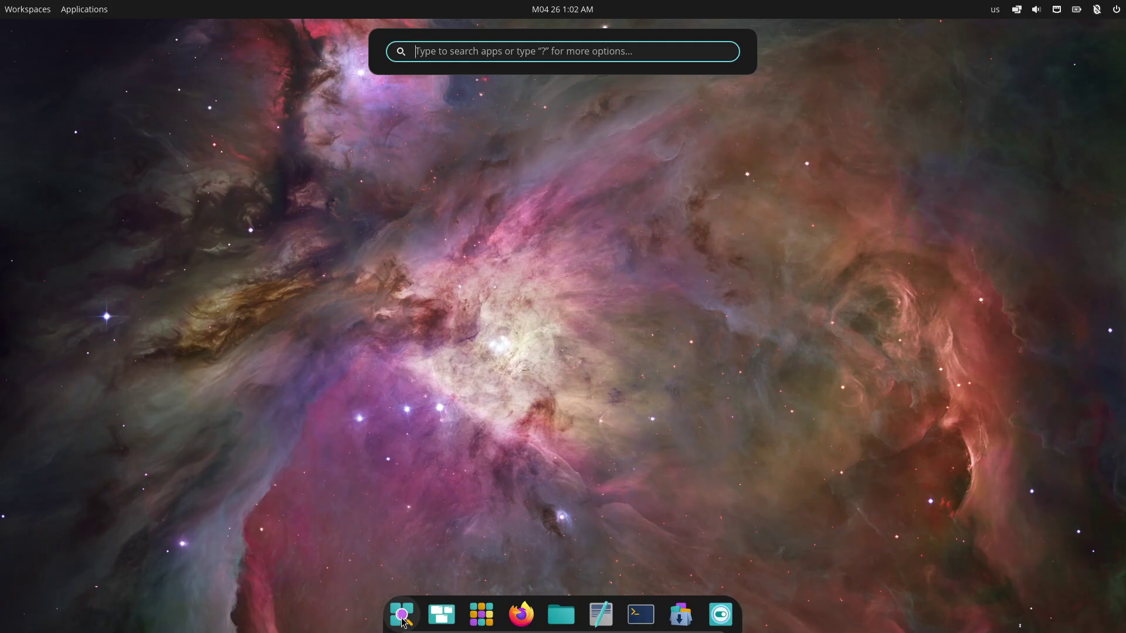
text(l)
scroll(558, 308, down, 2)
click(544, 333)
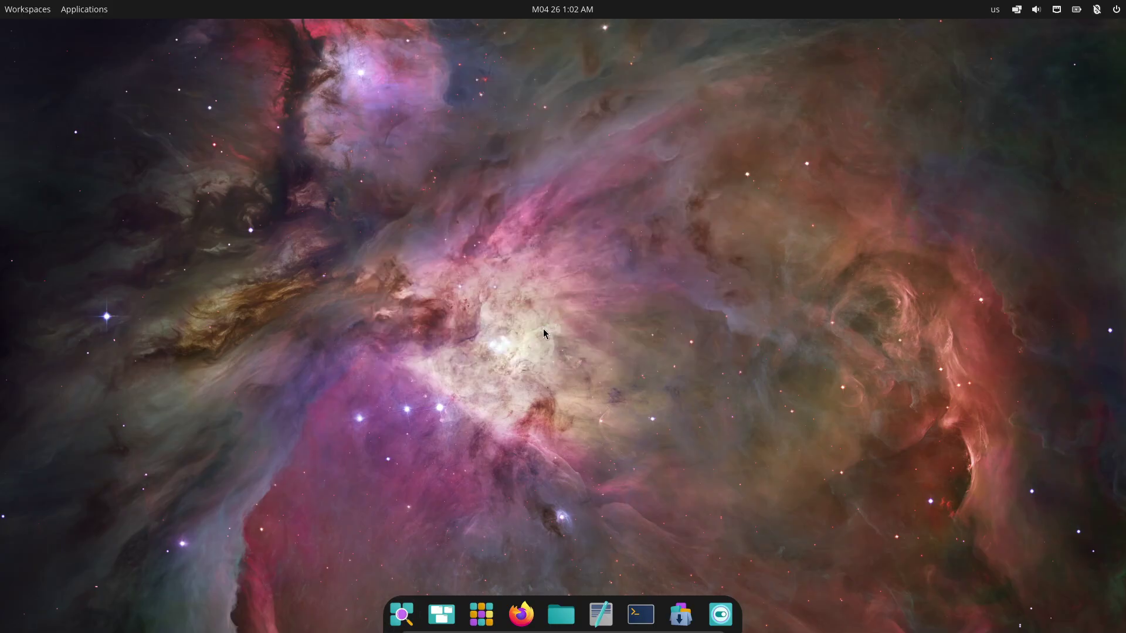
Step: Browse the app library's Office, System and Utilities groups, returning to the library home
click(480, 615)
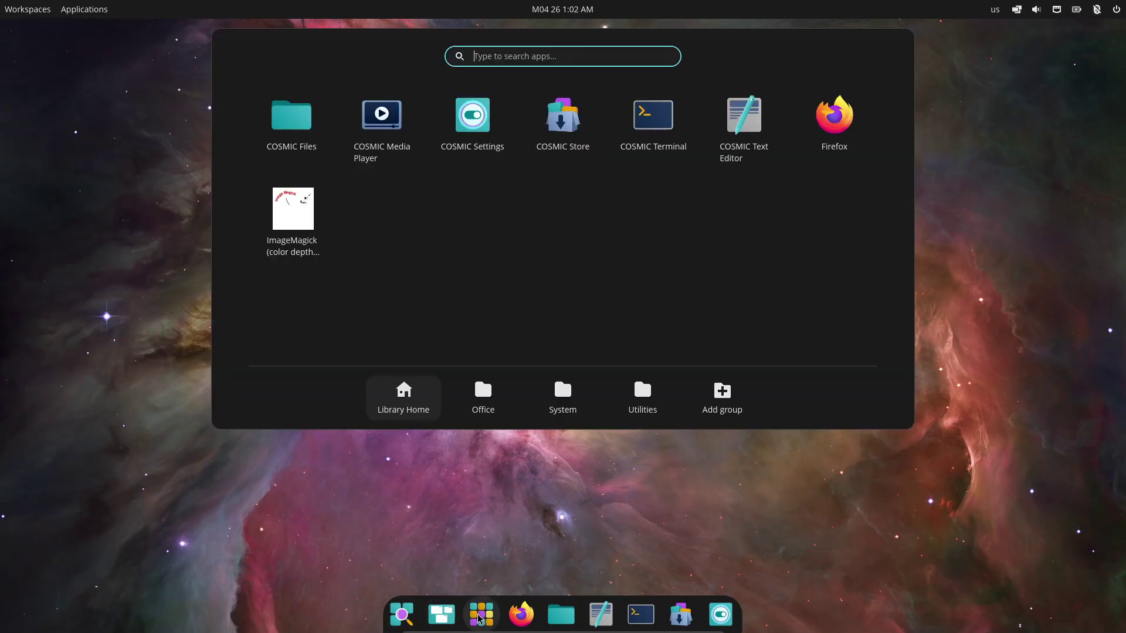
click(471, 410)
click(560, 397)
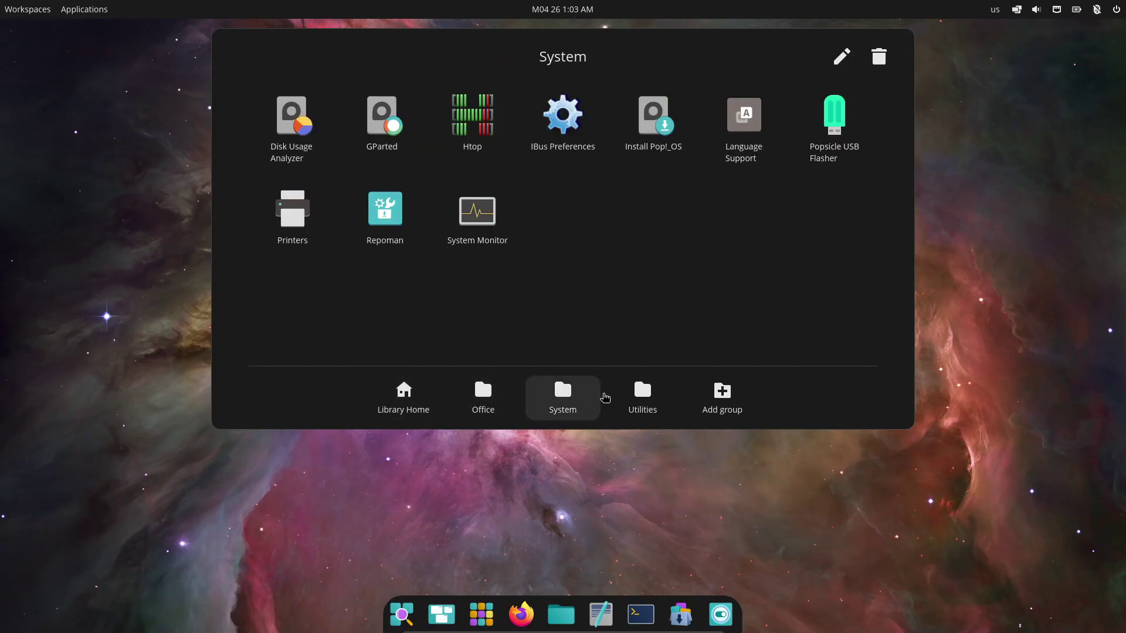
click(639, 396)
click(563, 396)
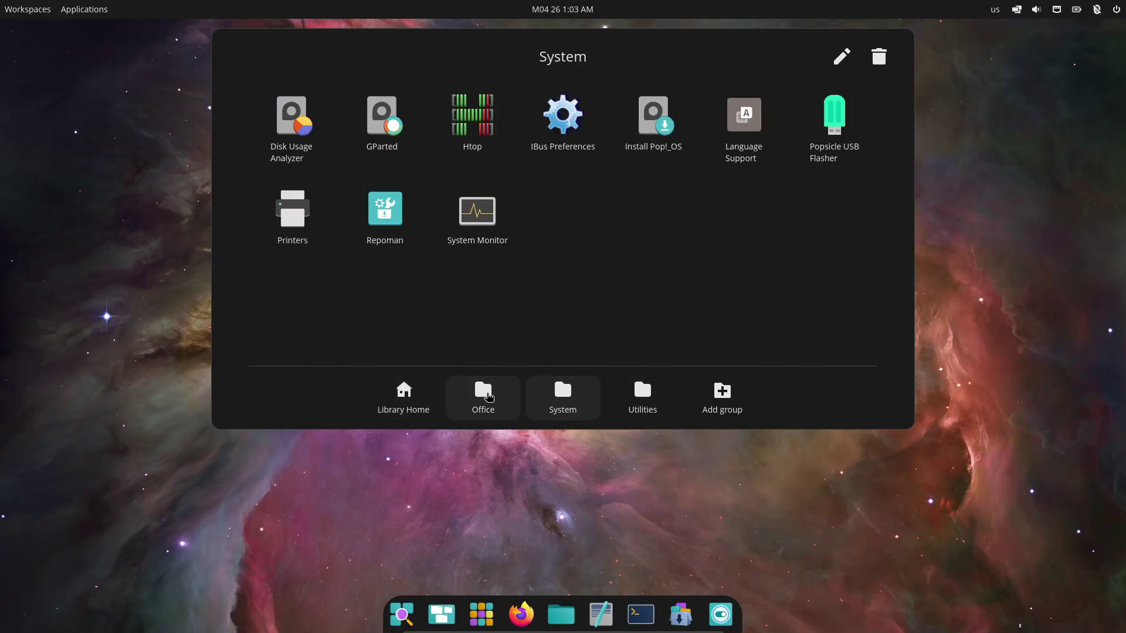
click(433, 394)
Step: Close the app library and show all Editor's Choice apps in COSMIC Store
click(566, 604)
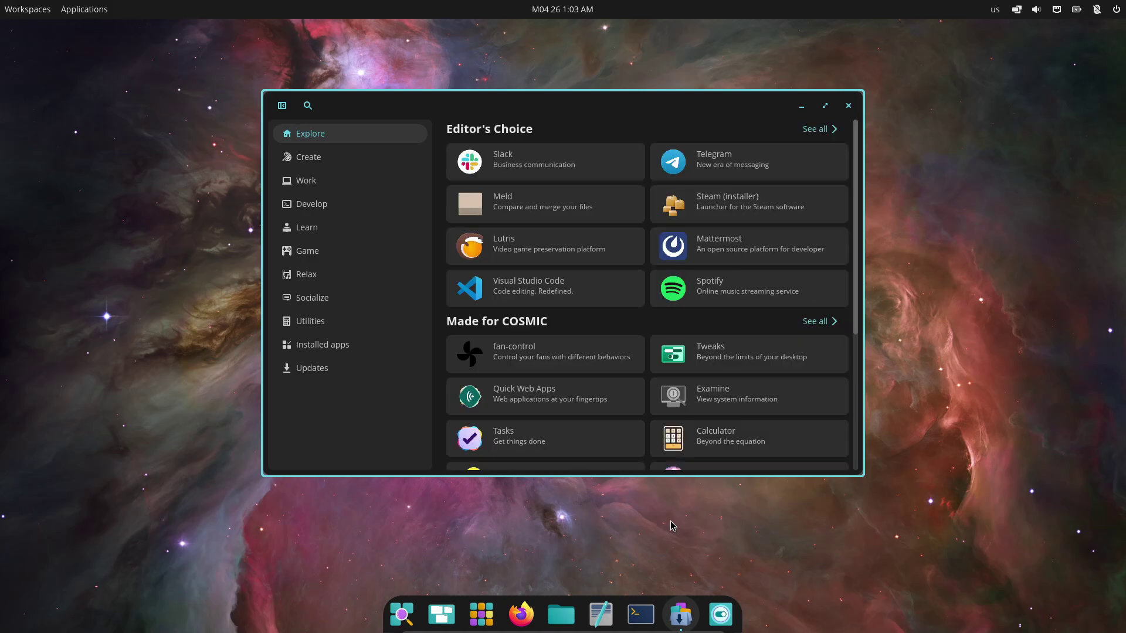
scroll(794, 159, down, 5)
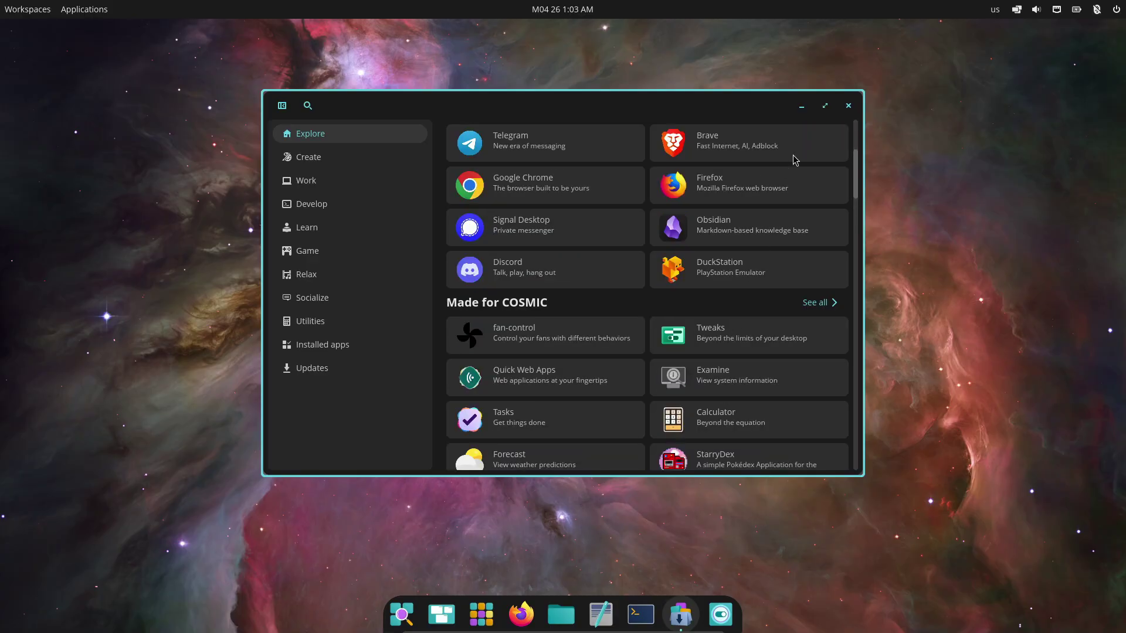
scroll(817, 176, up, 5)
click(828, 132)
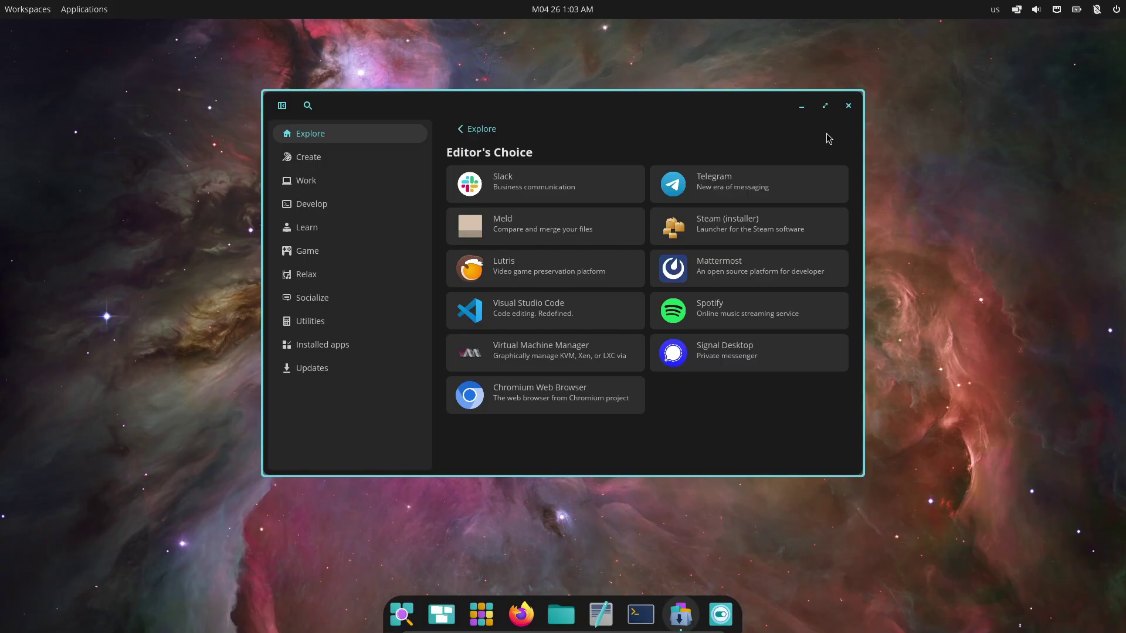
Step: Browse the Work, Develop, Learn, Game, Relax, Socialize and Utilities categories
click(337, 180)
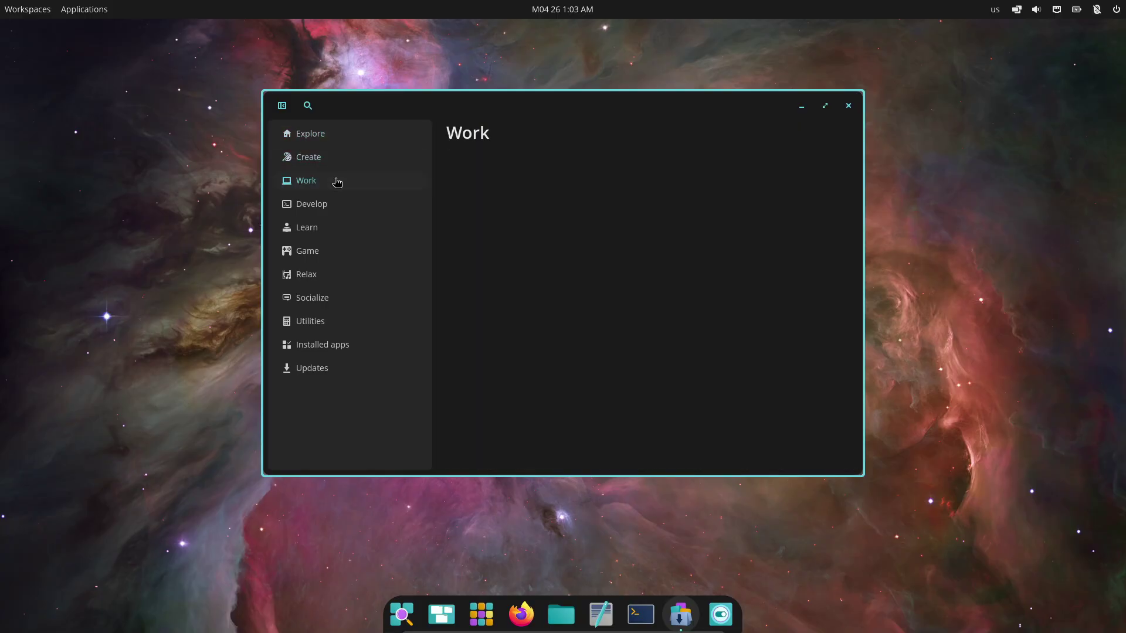
click(331, 207)
click(325, 225)
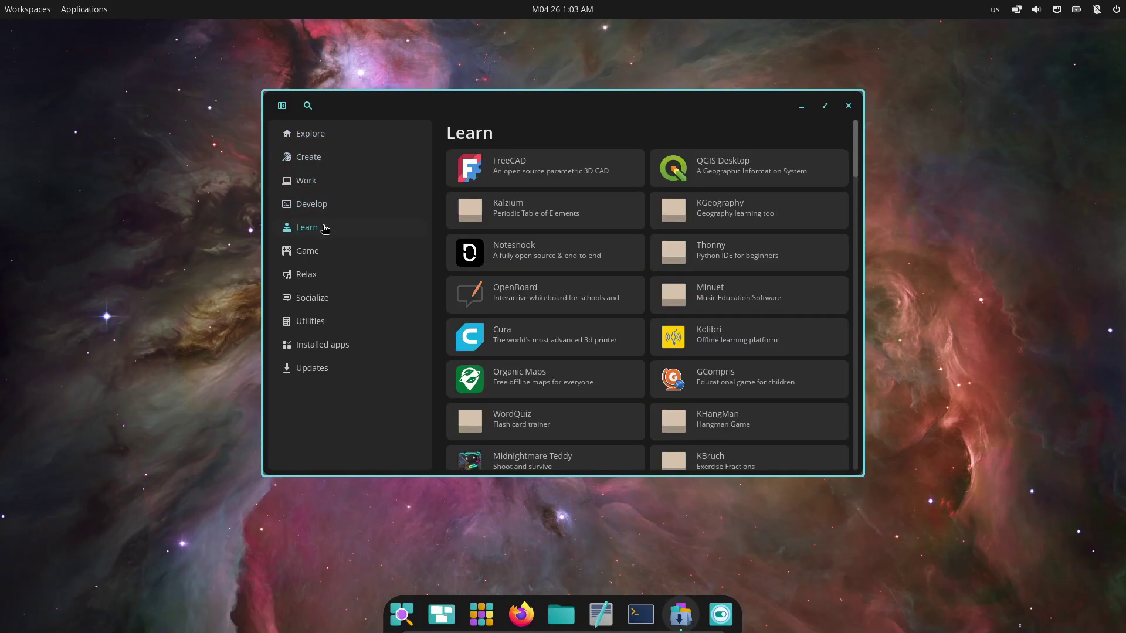
click(321, 251)
click(319, 274)
click(317, 304)
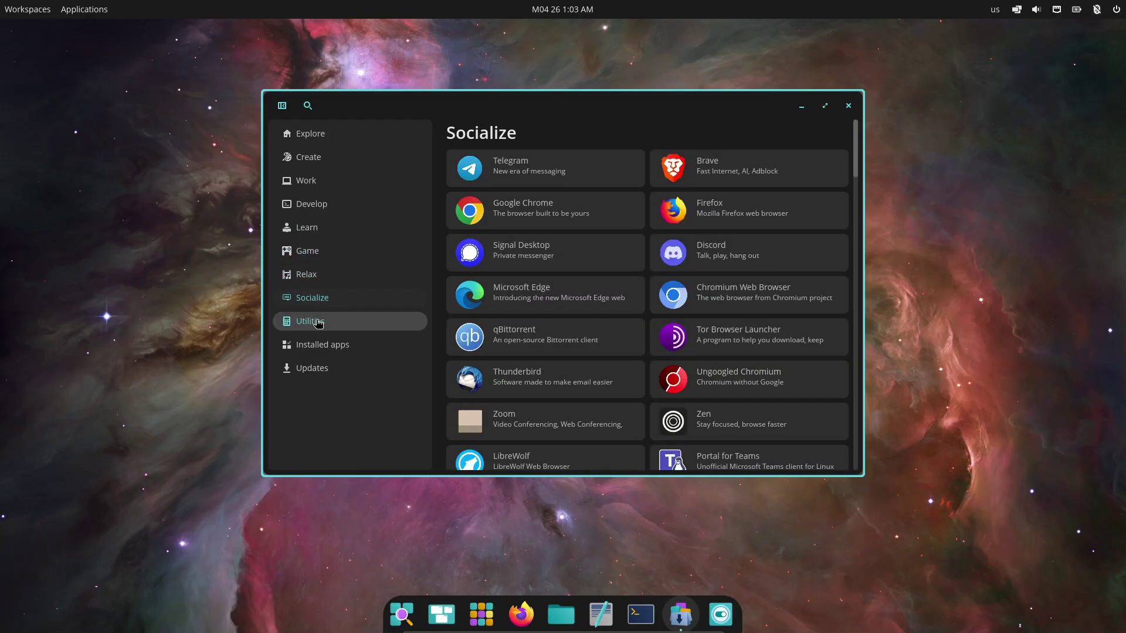
click(317, 326)
Step: Check installed apps and available updates, then close the store
click(320, 344)
click(320, 368)
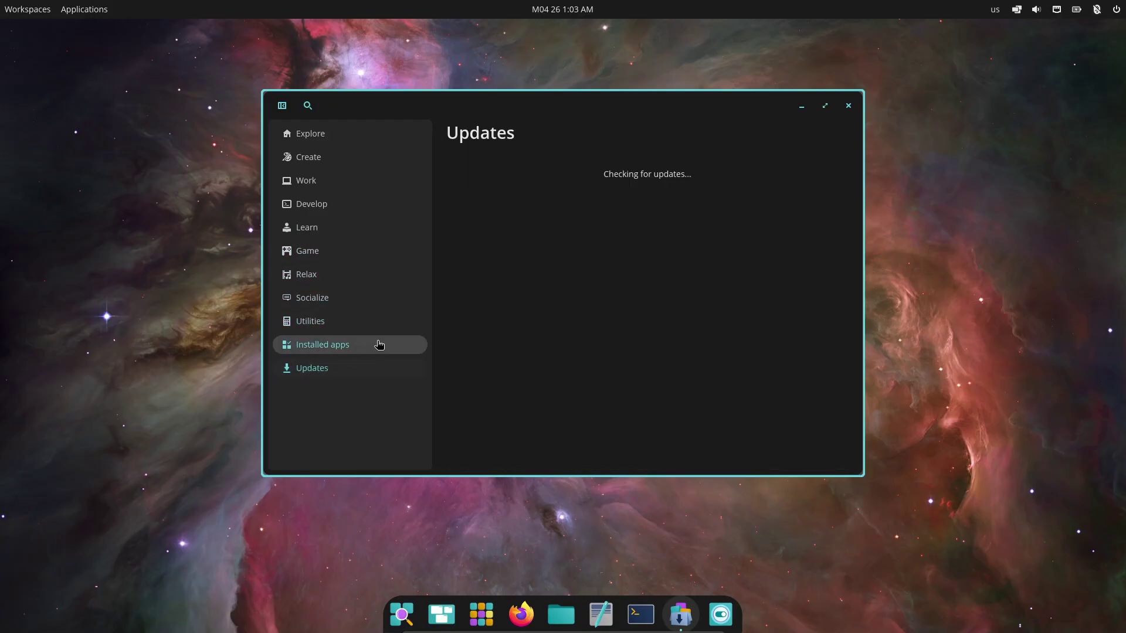
click(847, 107)
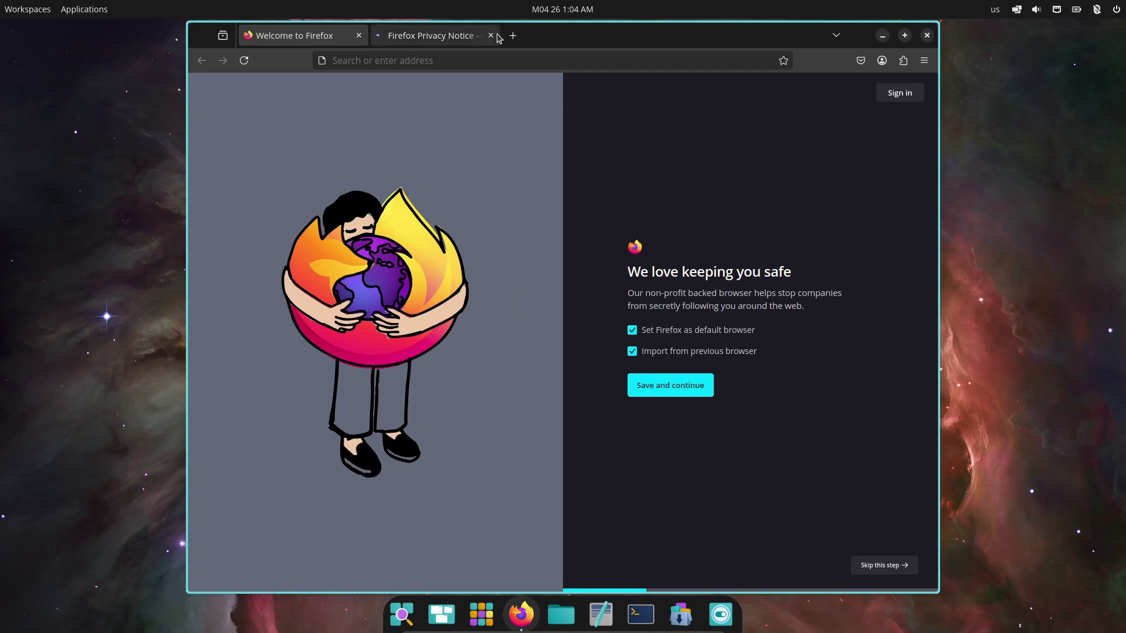
Step: Close the privacy notice tab and search 'pop os cosmic' from the address bar
click(491, 36)
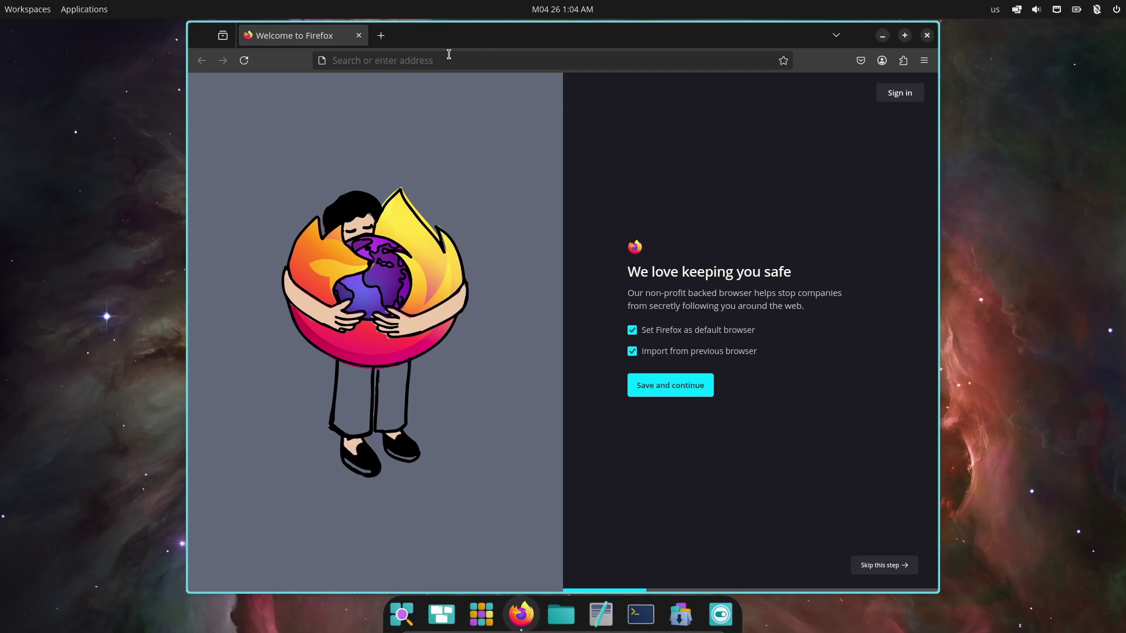
click(432, 60)
text(pop os )
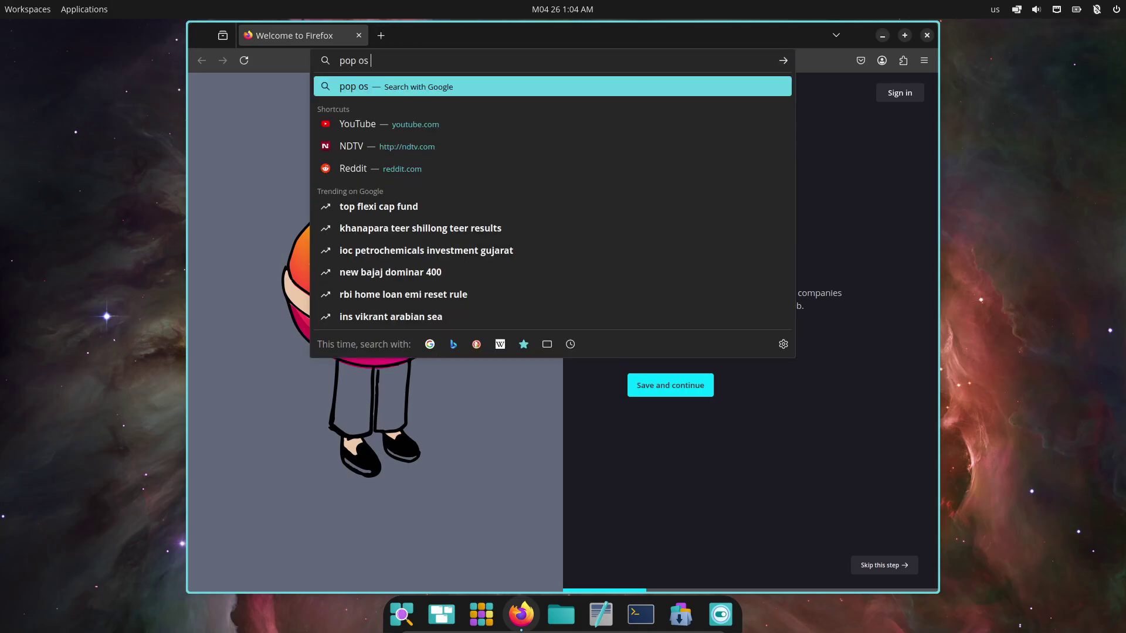
text(cosmic)
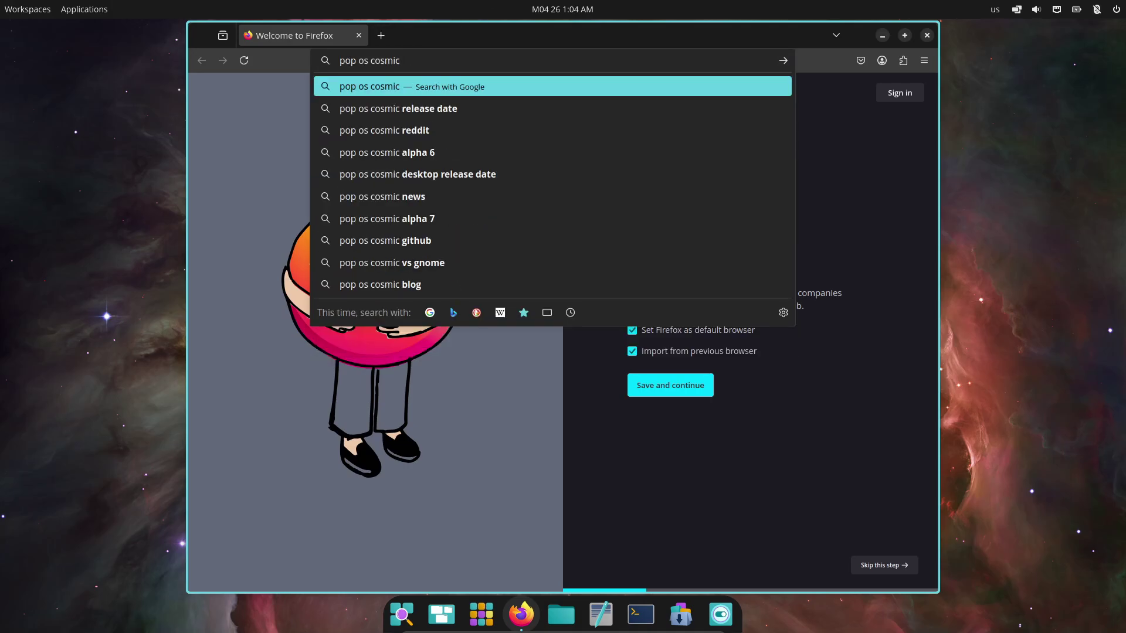
key(Return)
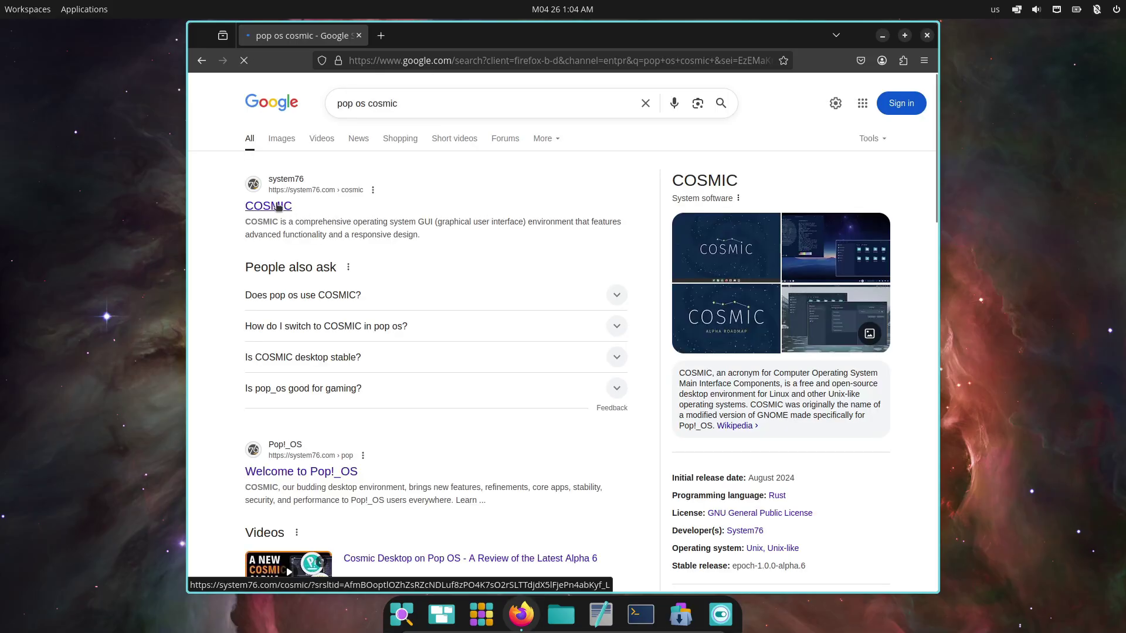
Step: Open the System76 COSMIC result and scroll through the page
click(279, 207)
scroll(545, 176, down, 3)
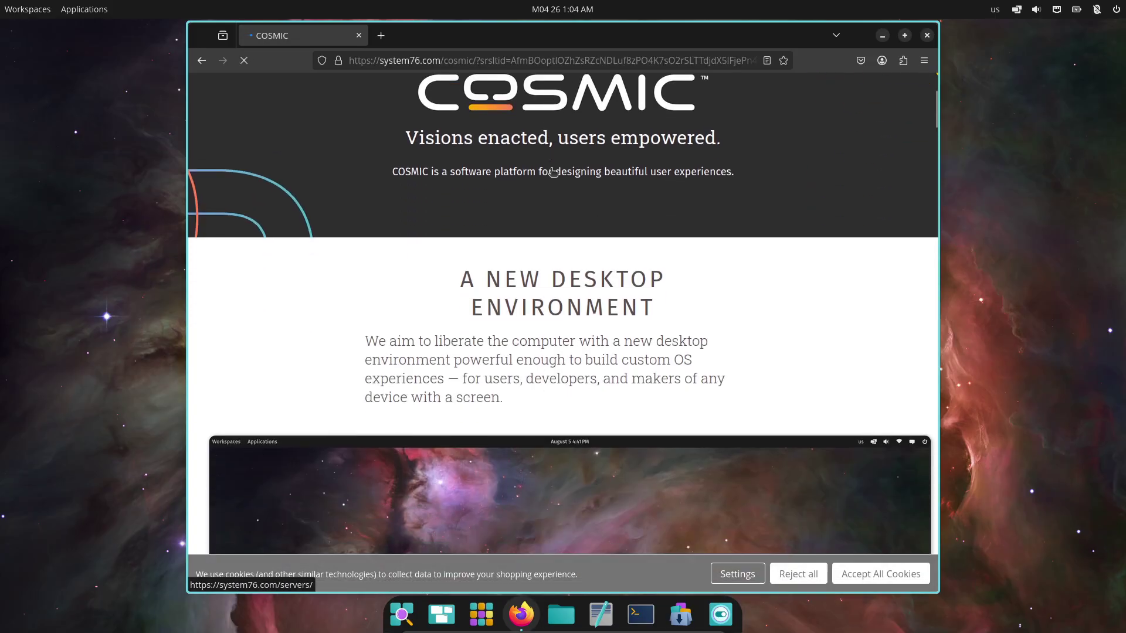
scroll(557, 179, down, 10)
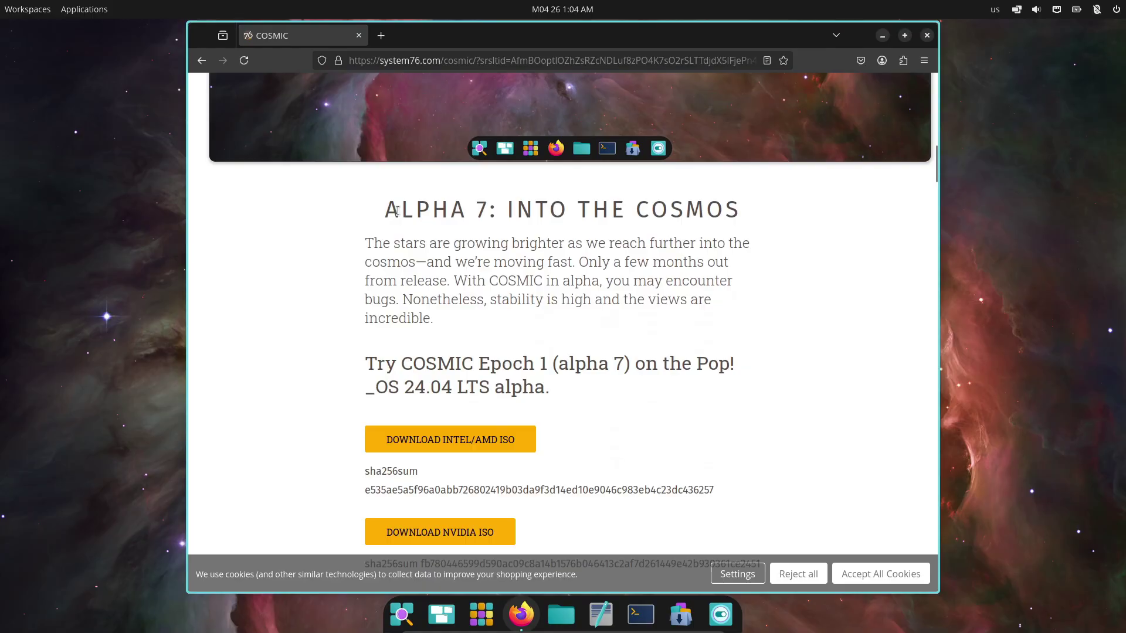
drag(397, 211, 709, 212)
click(645, 240)
Step: Highlight the 'Try COSMIC Epoch 1' heading, then close Firefox
scroll(635, 244, down, 4)
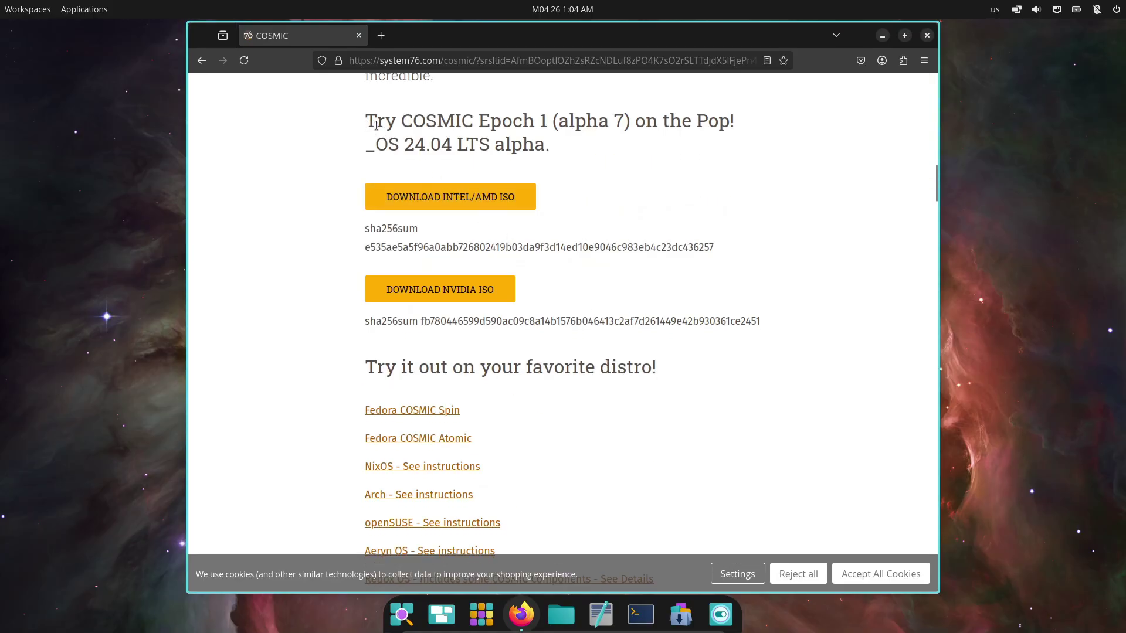
drag(366, 125, 552, 151)
scroll(483, 295, down, 4)
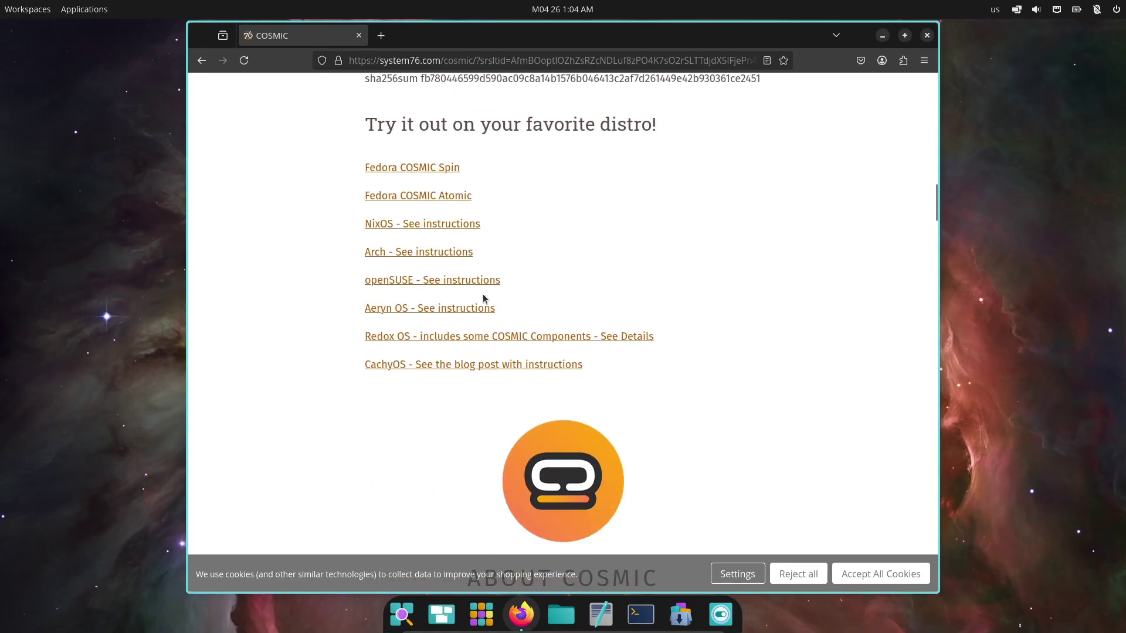
scroll(596, 270, up, 7)
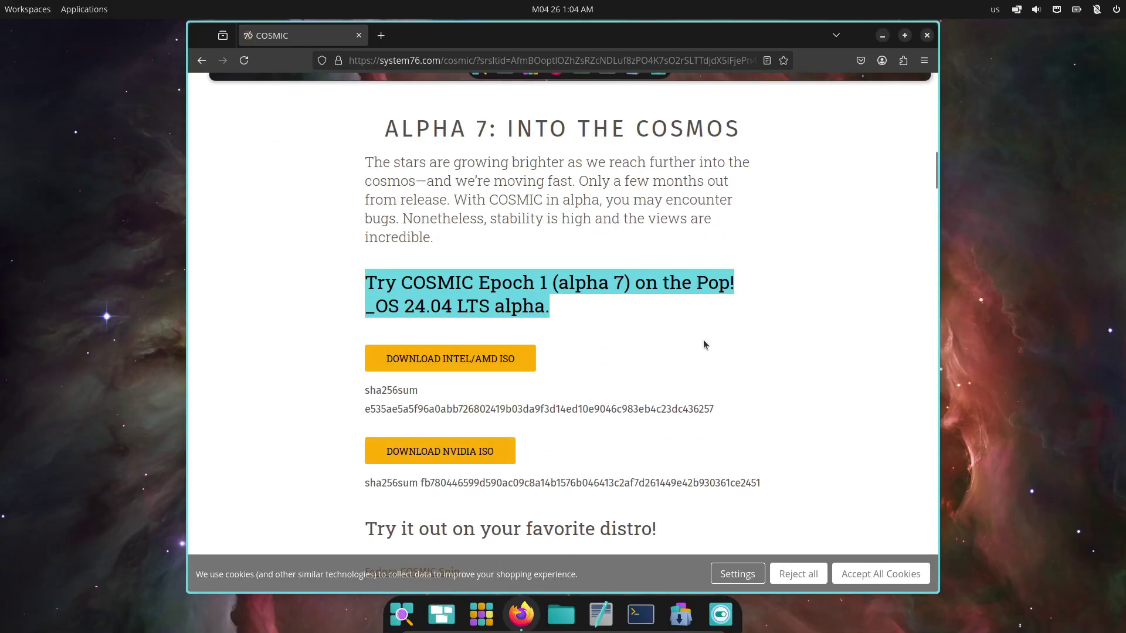
click(927, 38)
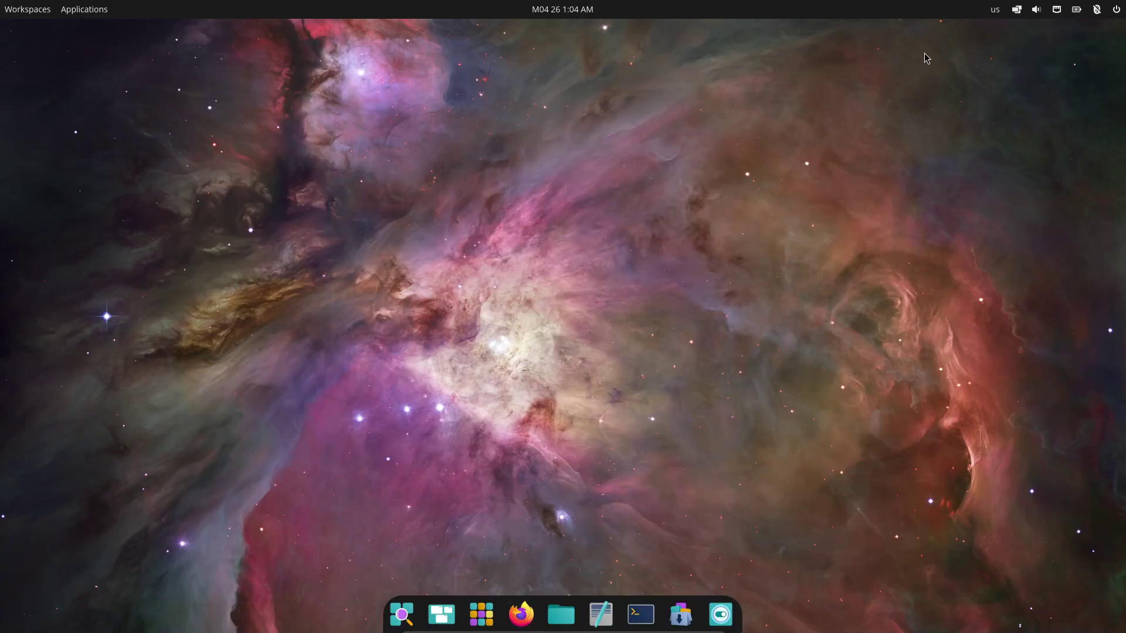